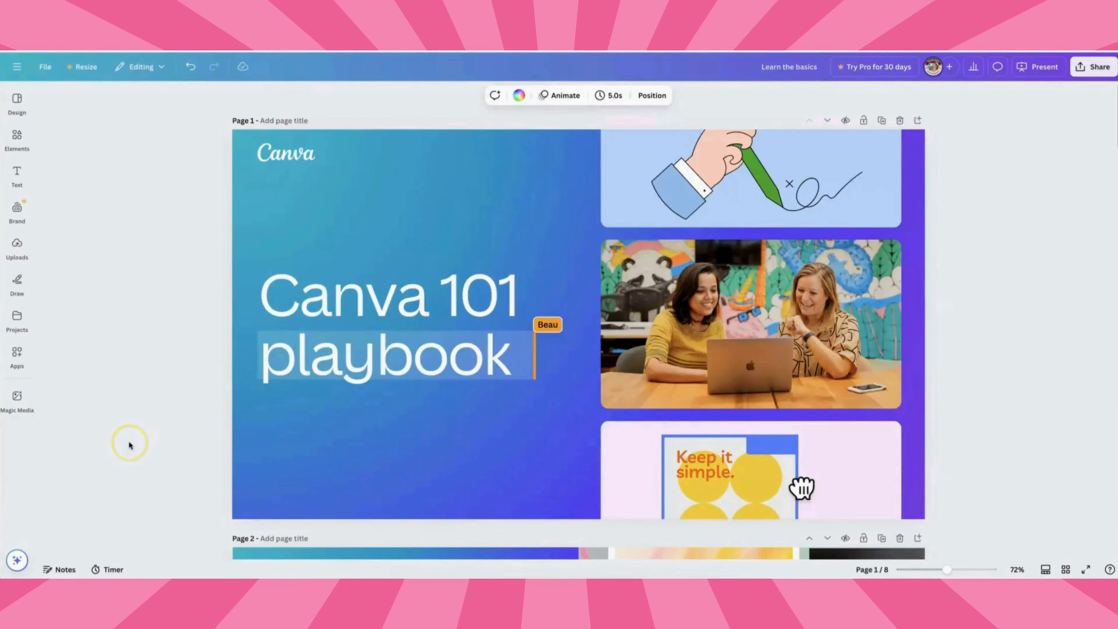
scroll(129, 443, "down", 10)
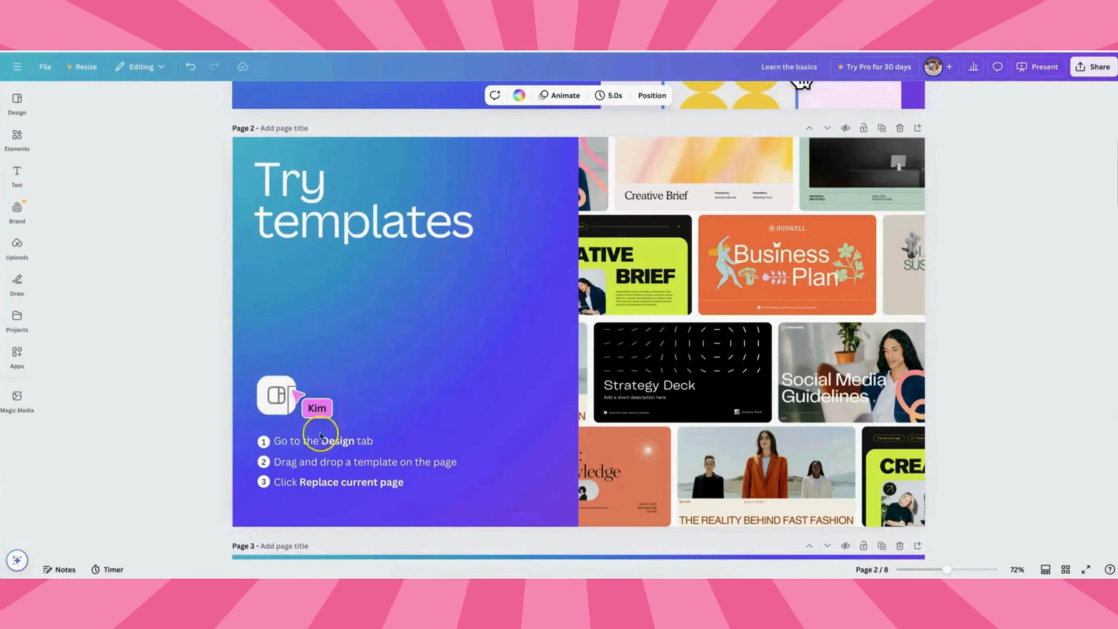
Replace page 2 with the Pink Colorful Pastel Cute Playful Project Presentation template from the design templates.
left_click(18, 105)
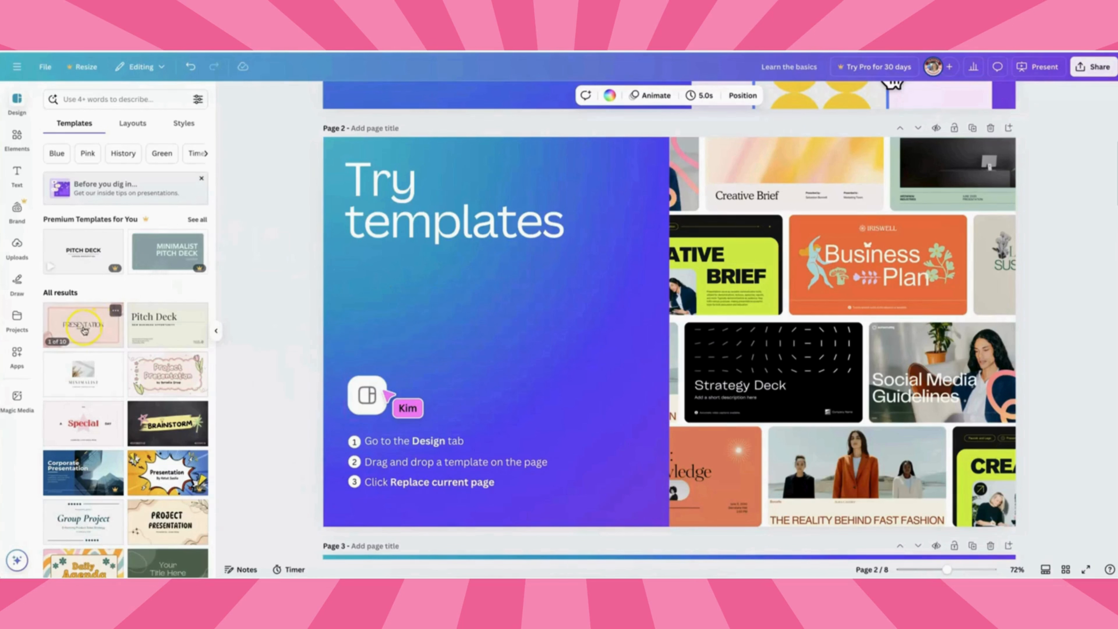
scroll(88, 328, "down", 1)
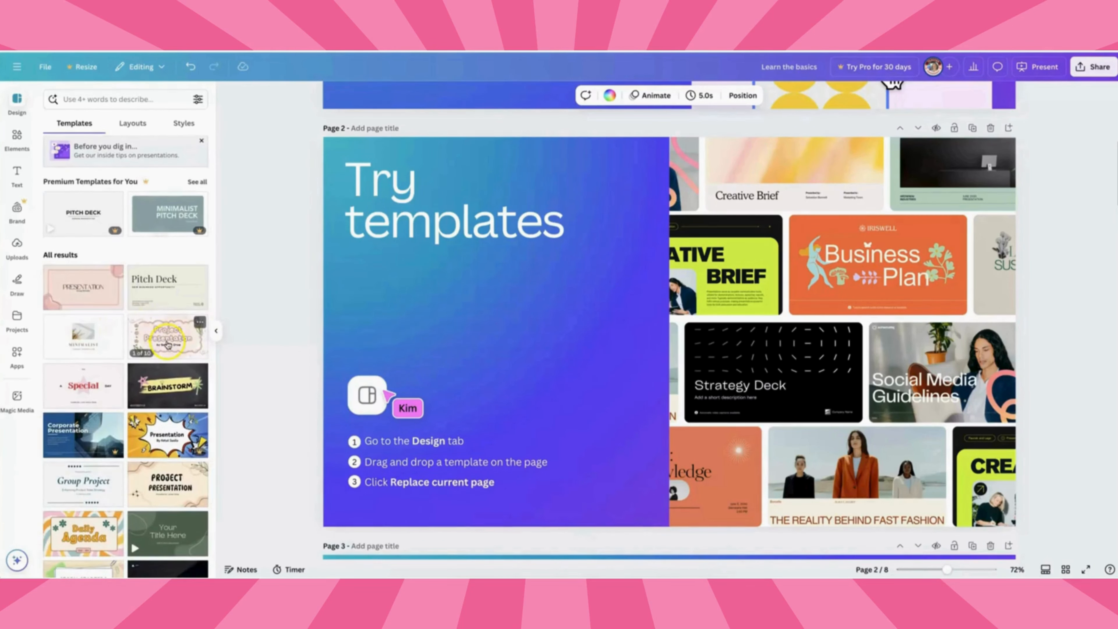
left_click_drag(163, 344, 379, 339)
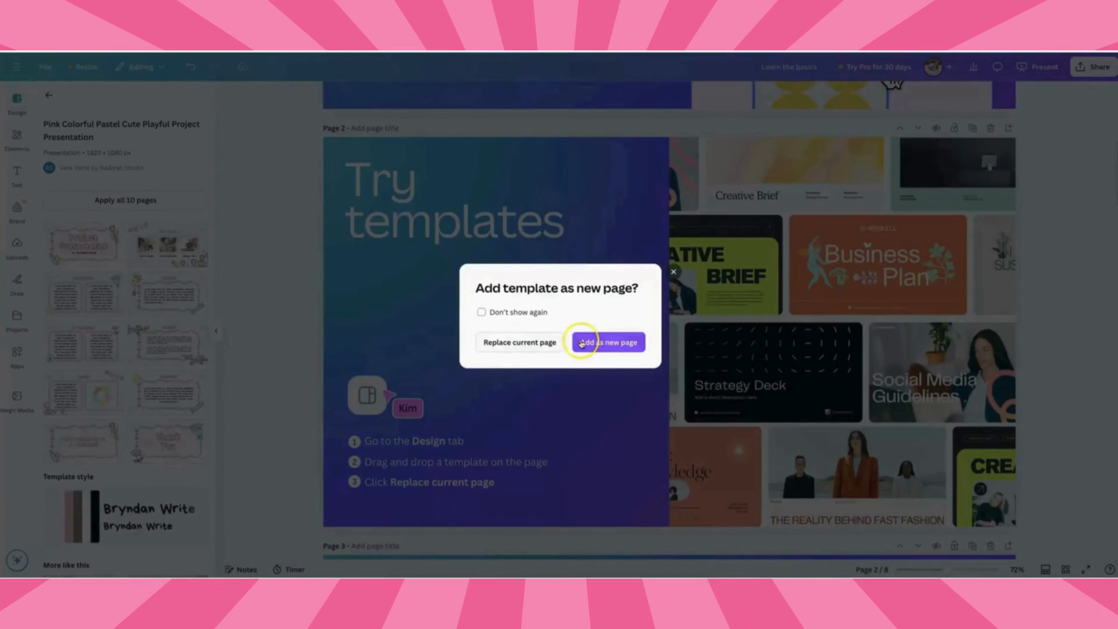
left_click(507, 344)
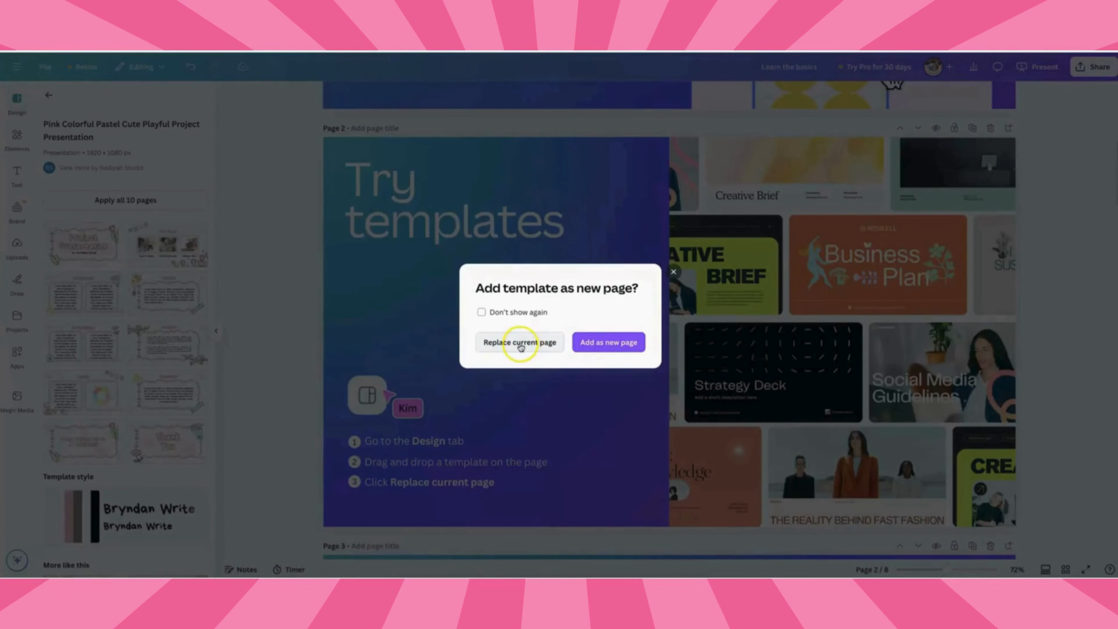
left_click(521, 348)
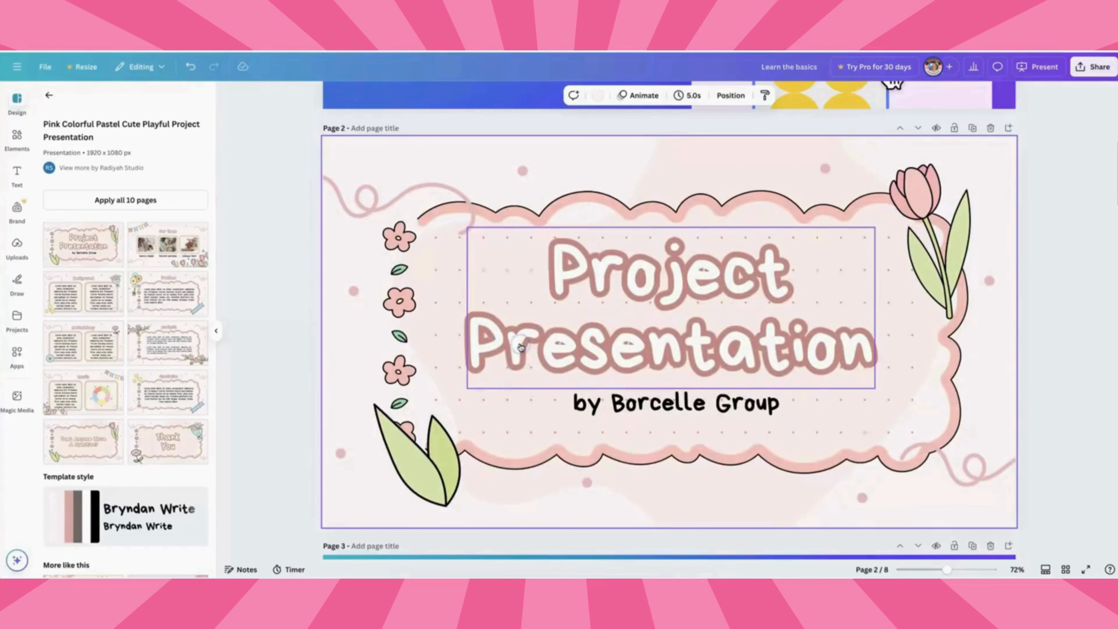
Add a new paragraph text box on page 3 and move it just below "Try it yourself!" in the white card.
left_click(348, 337)
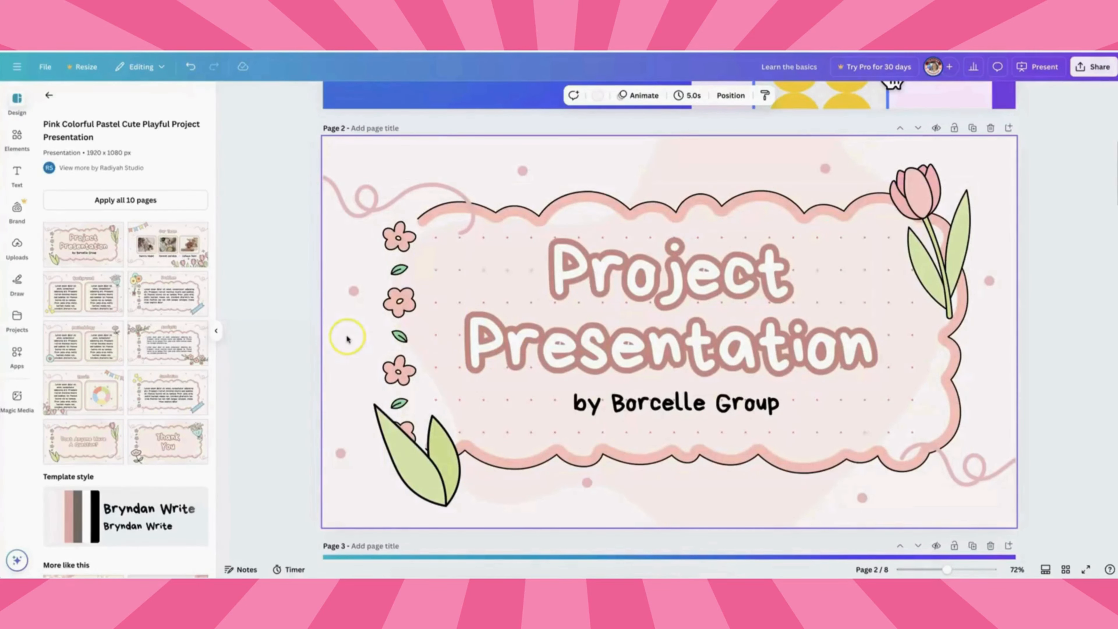
scroll(347, 338, "down", 6)
left_click(216, 330)
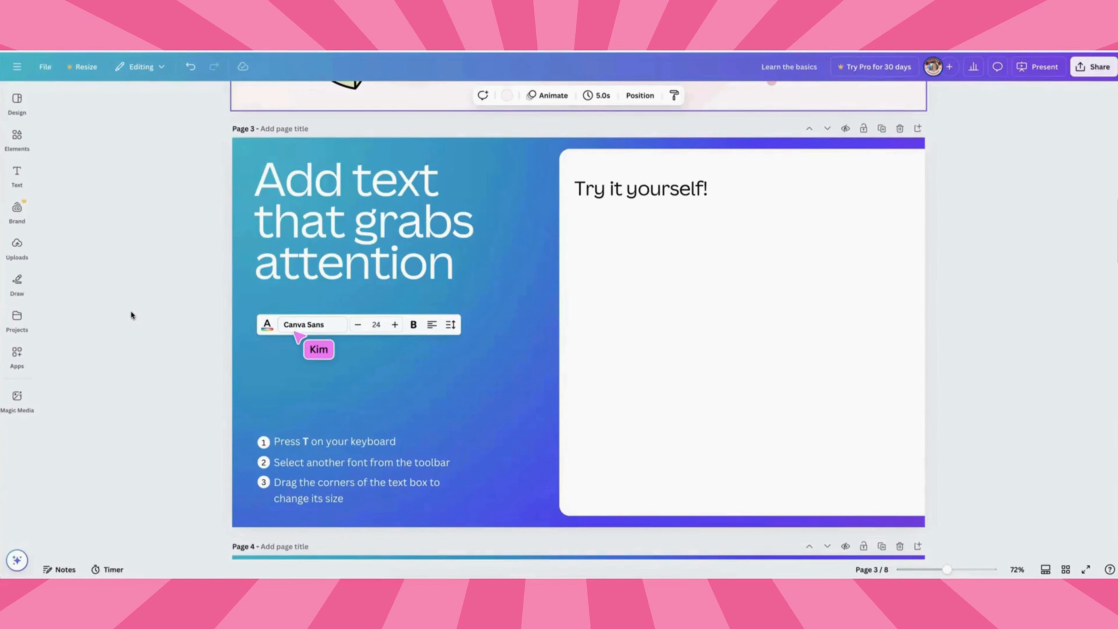
key("t")
left_click(520, 363)
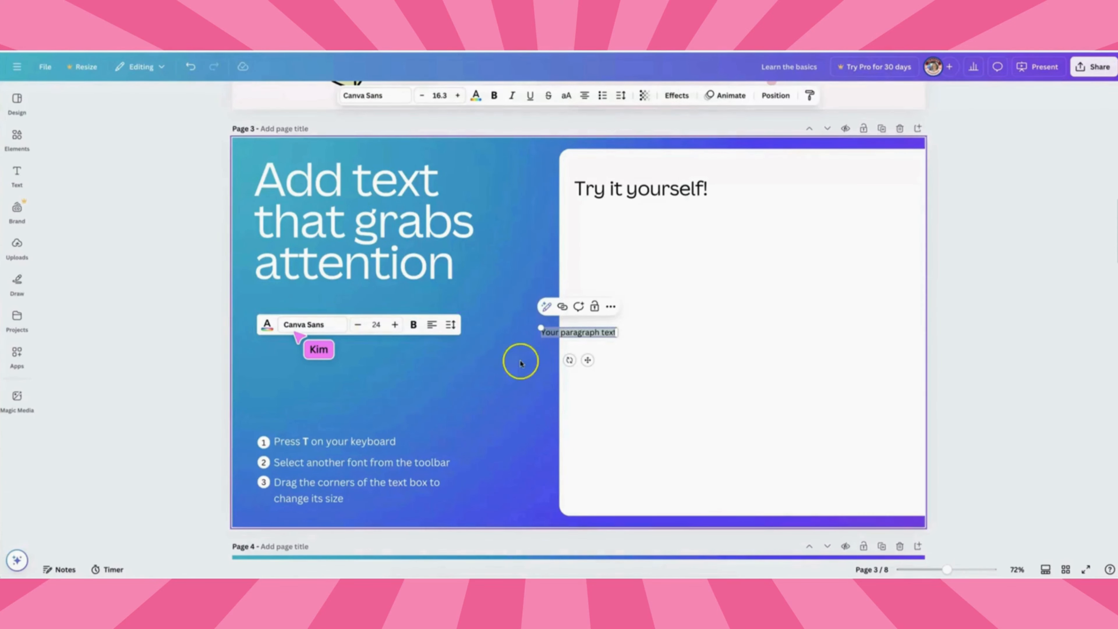
left_click_drag(587, 360, 633, 252)
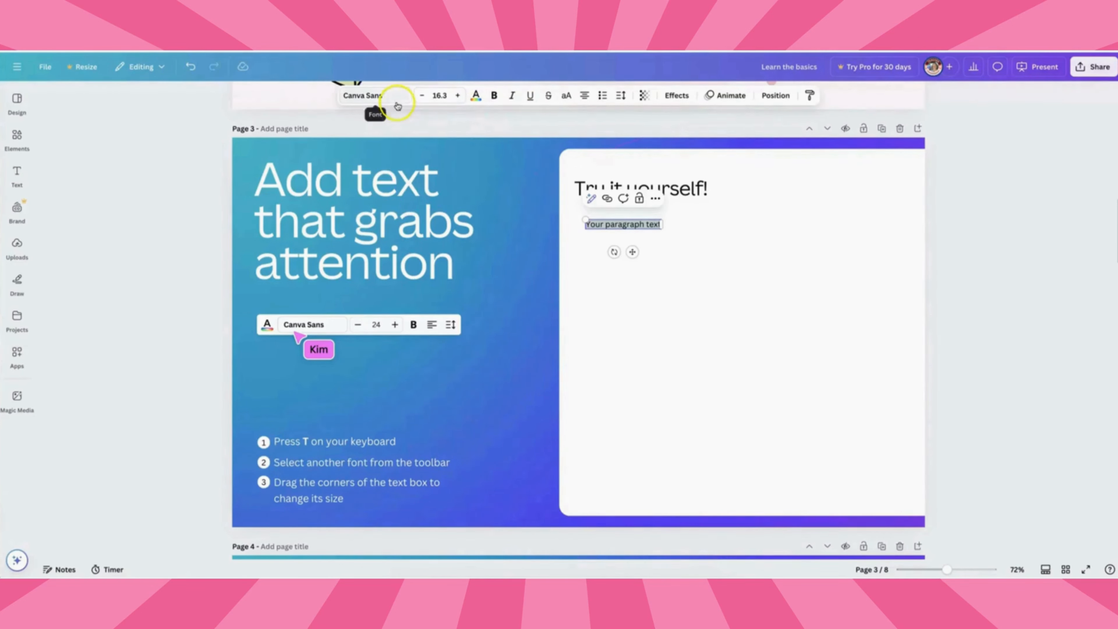
Browse the font list and change the paragraph text's font to Oswald.
left_click(366, 95)
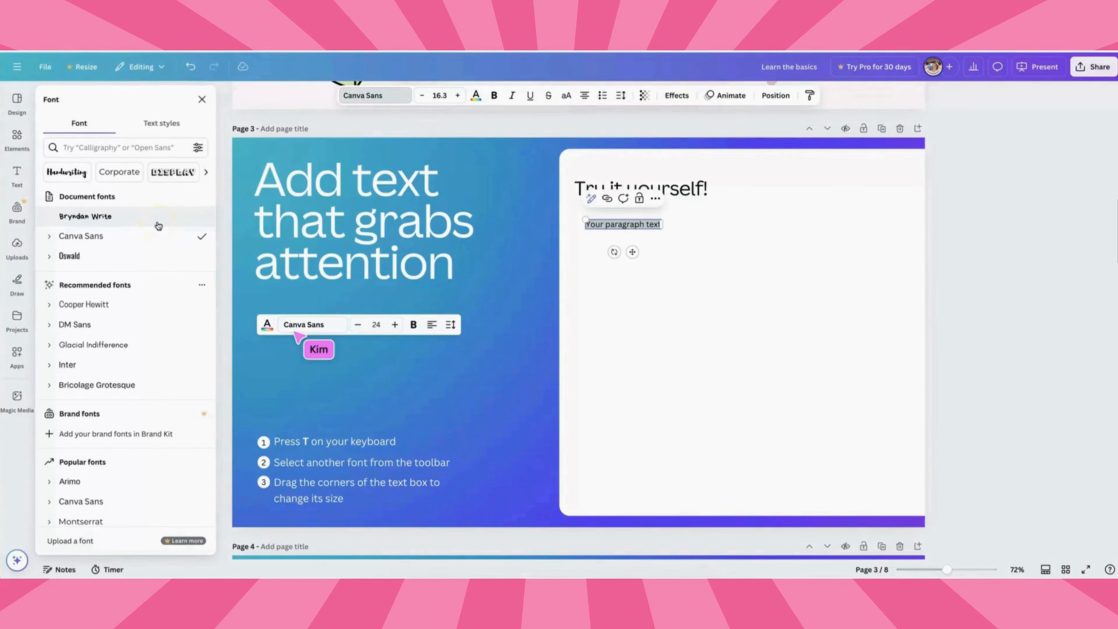
scroll(158, 226, "down", 5)
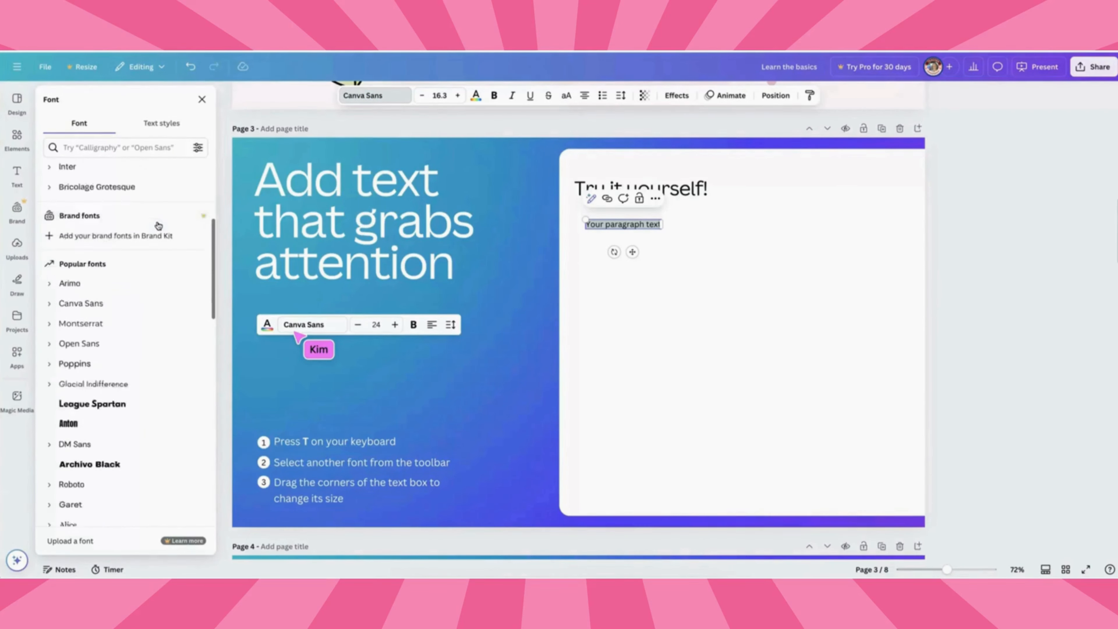
scroll(159, 225, "down", 2)
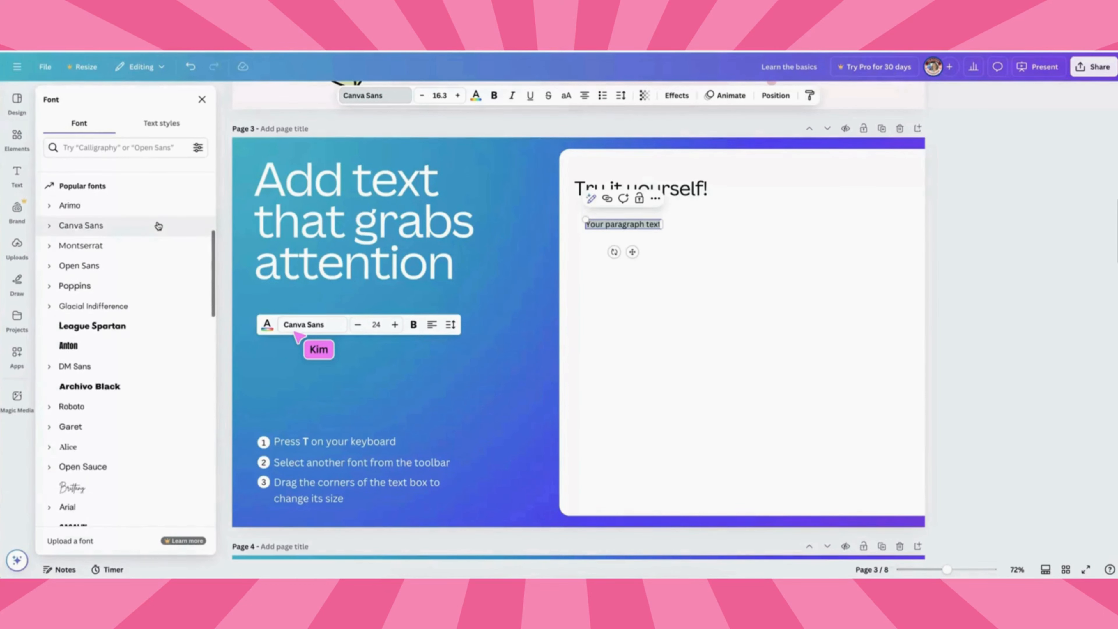
scroll(159, 226, "down", 10)
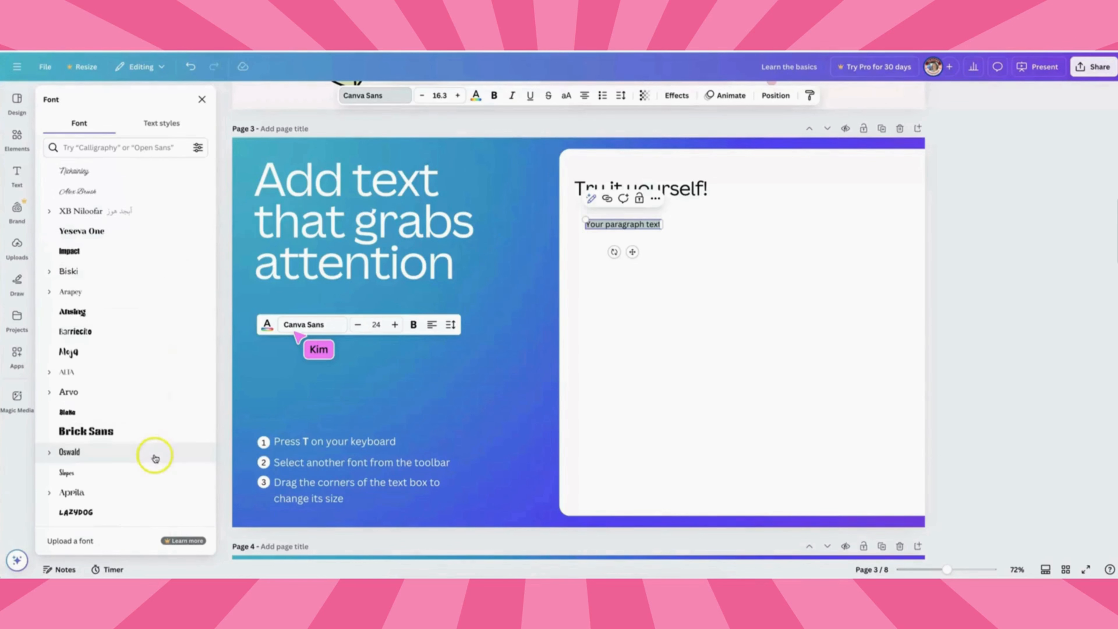
scroll(161, 465, "up", 1)
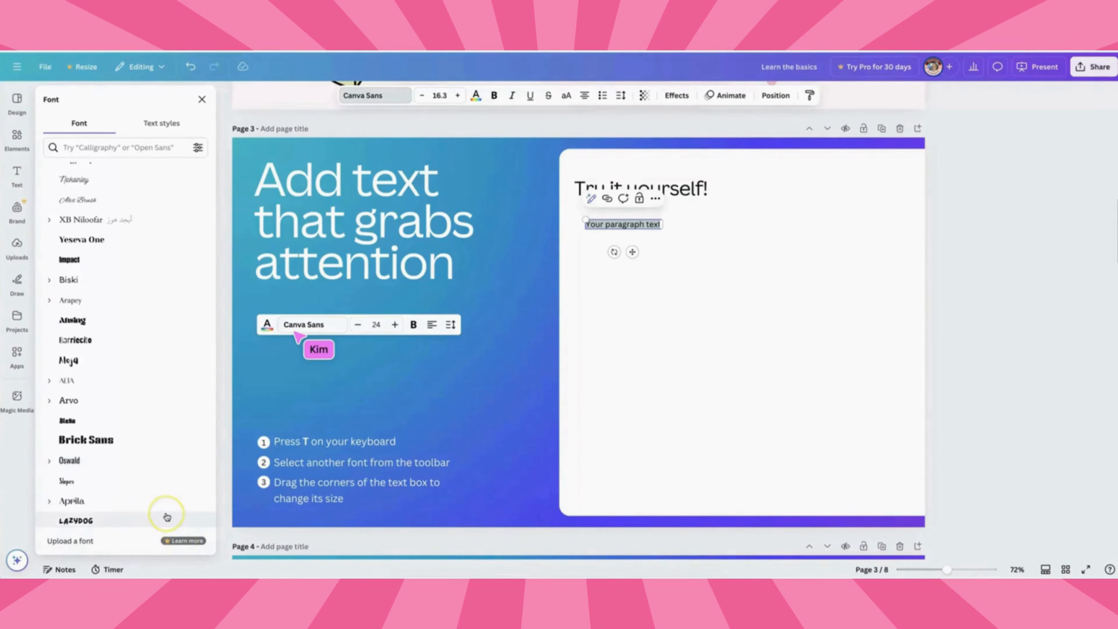
scroll(167, 517, "down", 10)
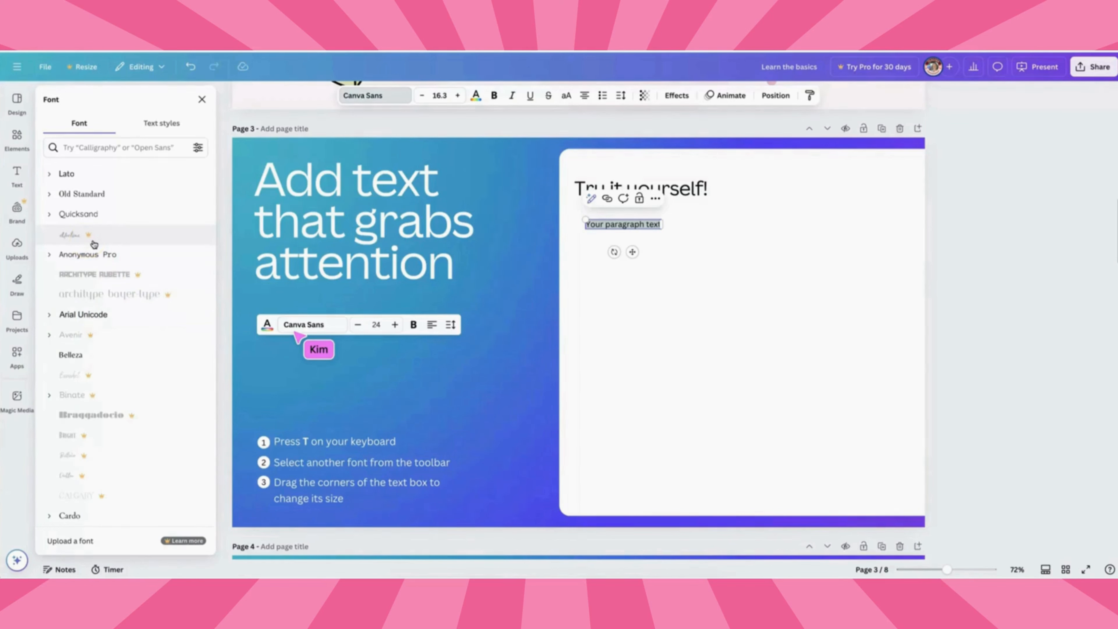
scroll(94, 243, "up", 10)
left_click(72, 259)
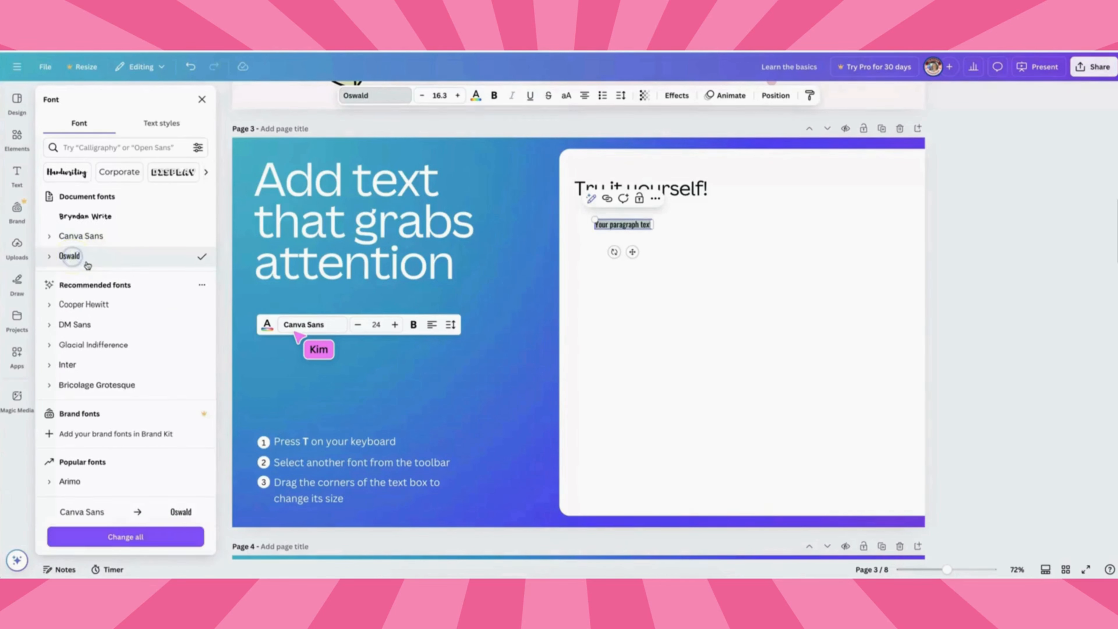
Enlarge the paragraph text box by its corner handles to roughly double its size.
left_click(592, 226)
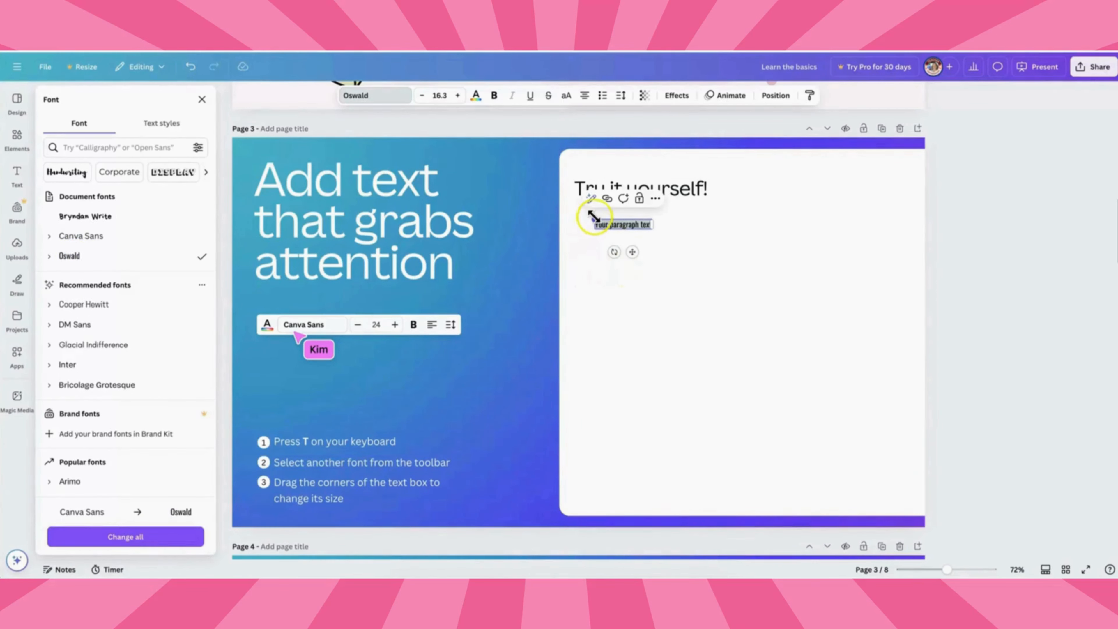
left_click_drag(593, 217, 531, 174)
left_click_drag(599, 252, 656, 266)
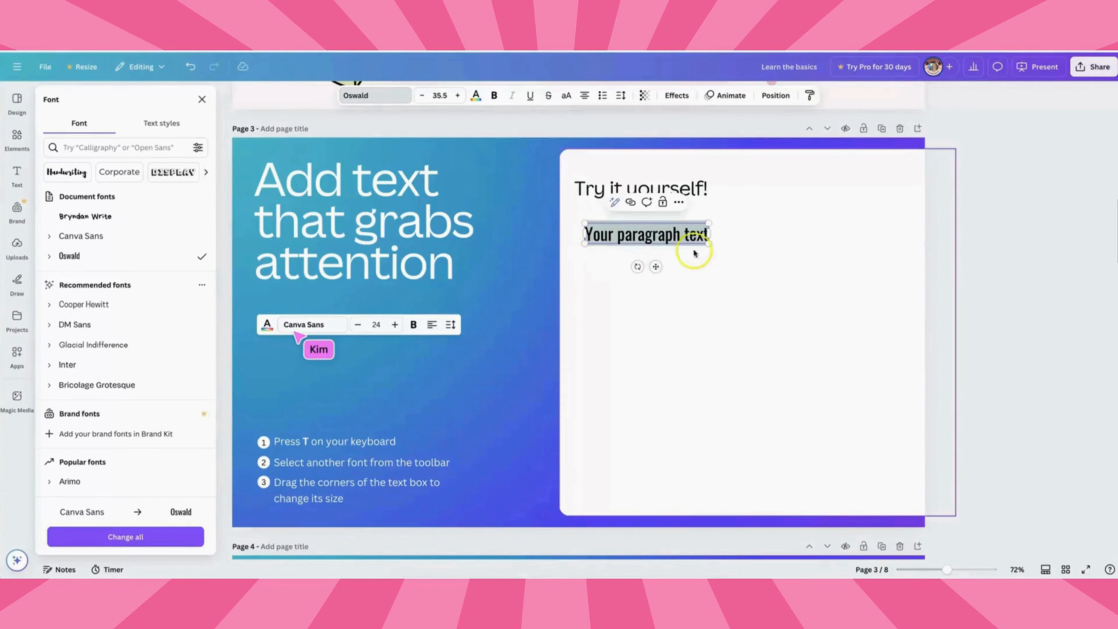
left_click_drag(710, 241, 783, 307)
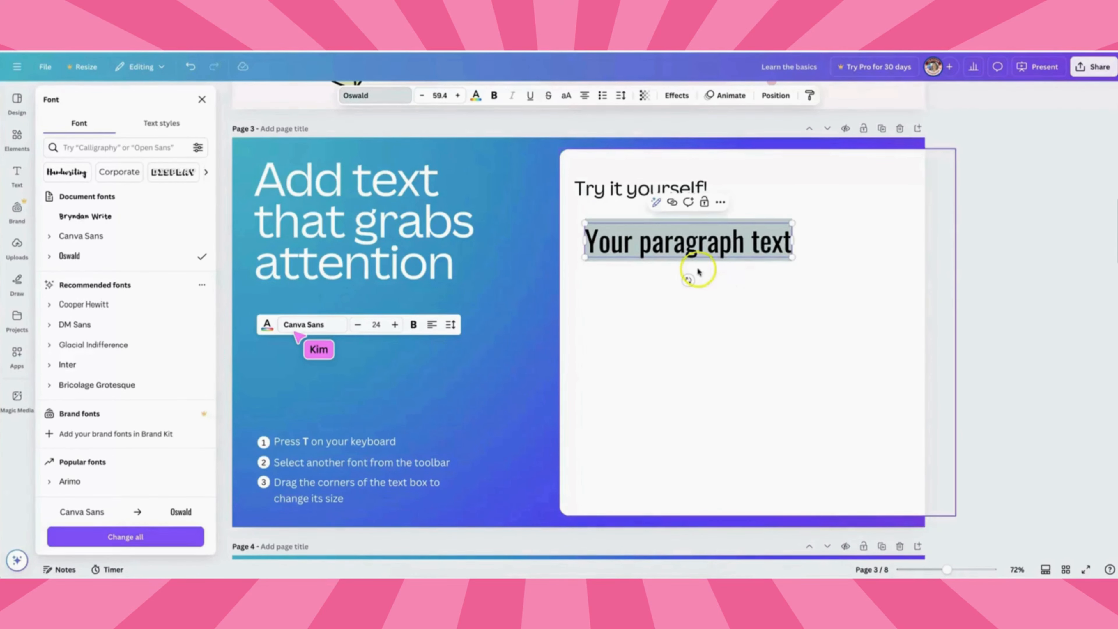
Set the paragraph text's font size to 72 and close the font panel.
left_click(440, 95)
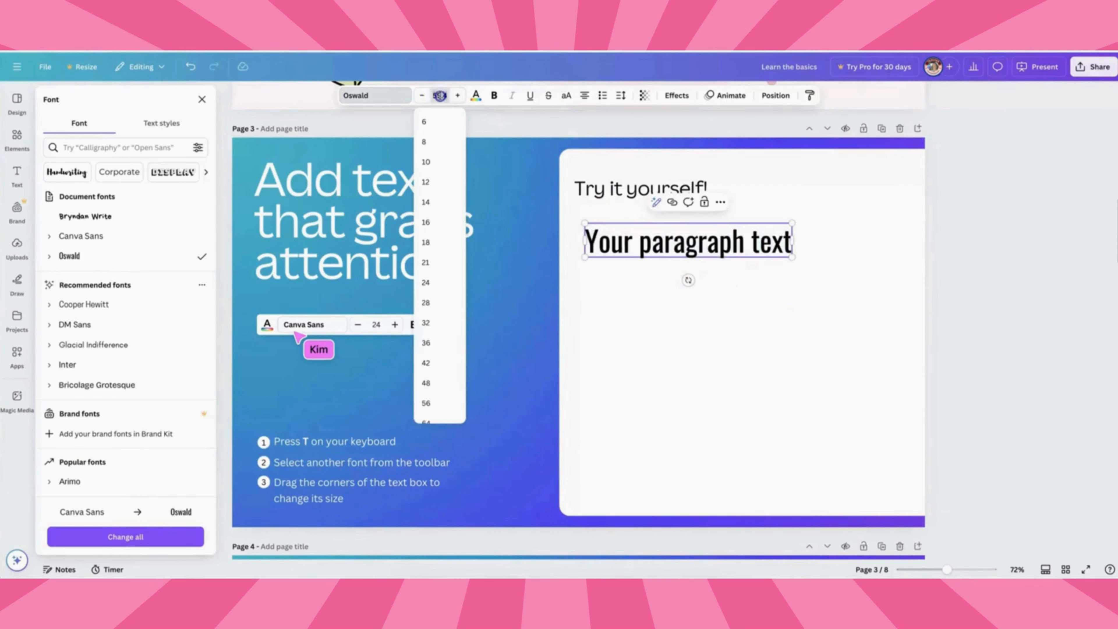
scroll(429, 362, "down", 2)
left_click(429, 362)
left_click(199, 474)
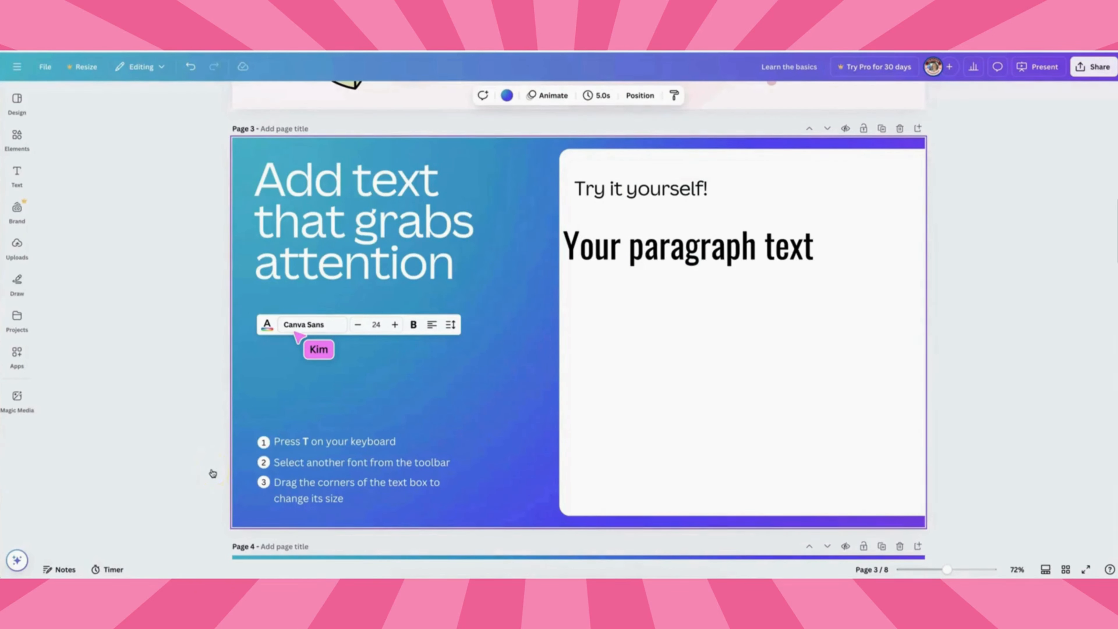
Delete the paragraph text box and undo the deletion.
left_click(619, 260)
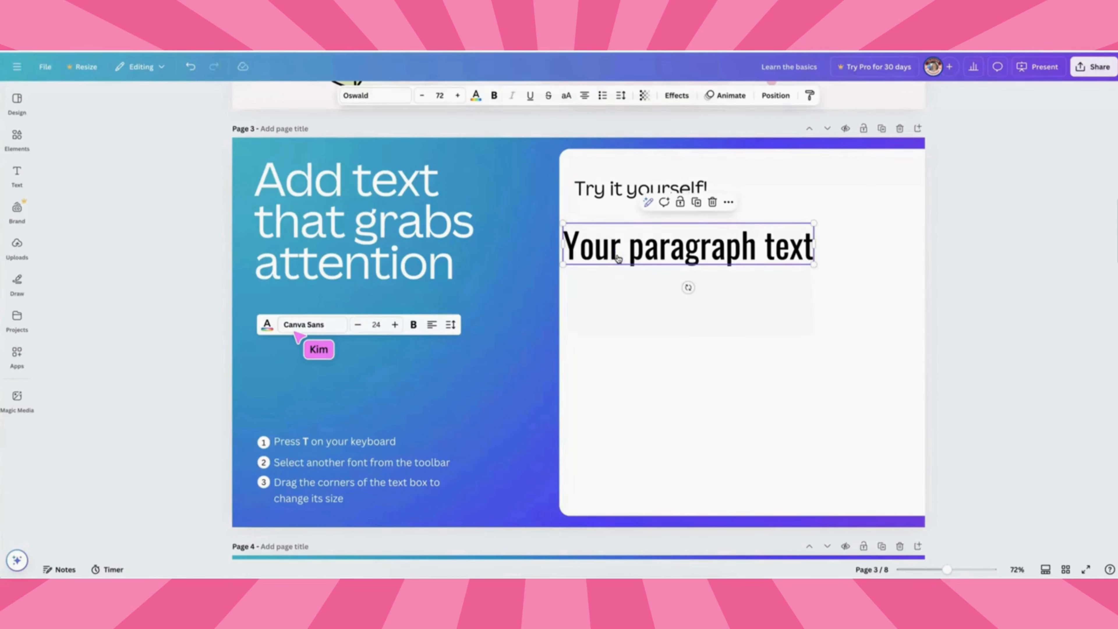
left_click(712, 203)
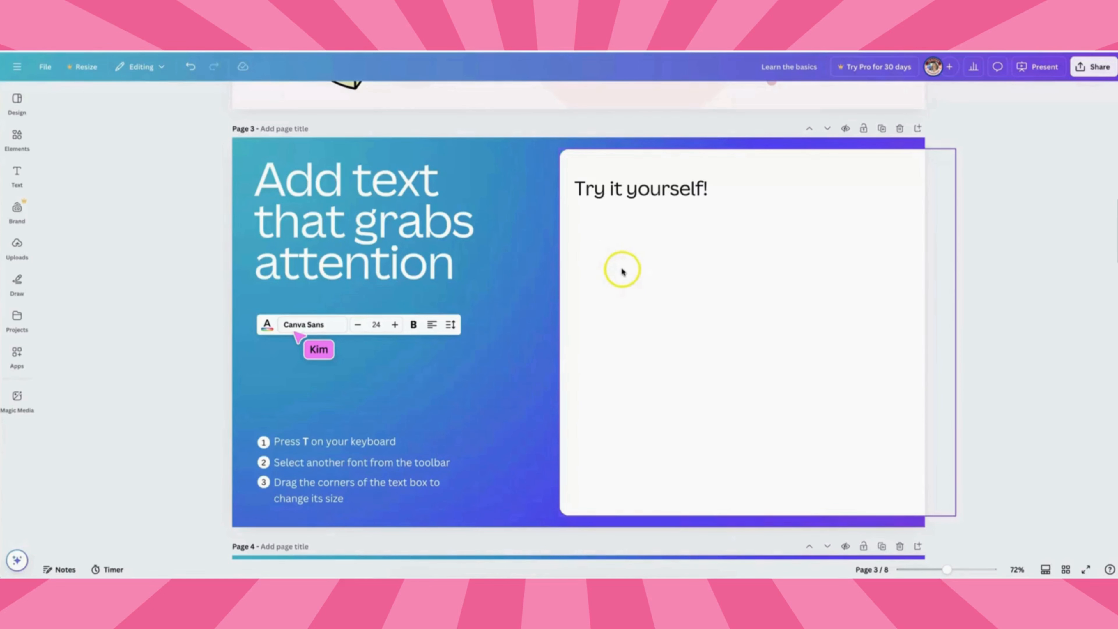
left_click(193, 69)
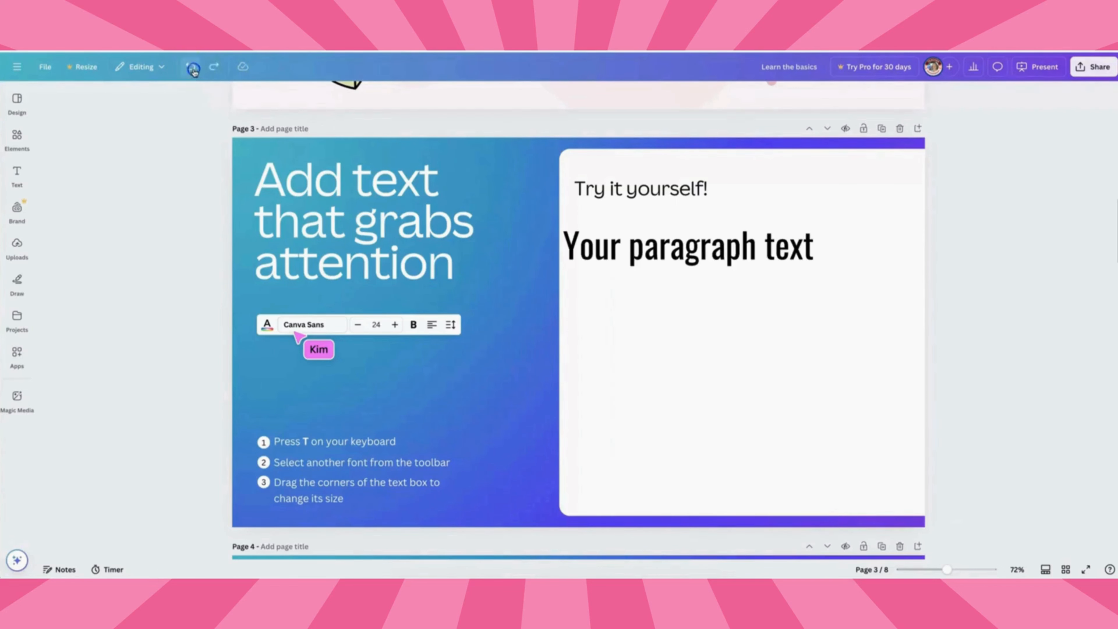
Replace the paragraph text with "Add your own text".
double_click(619, 247)
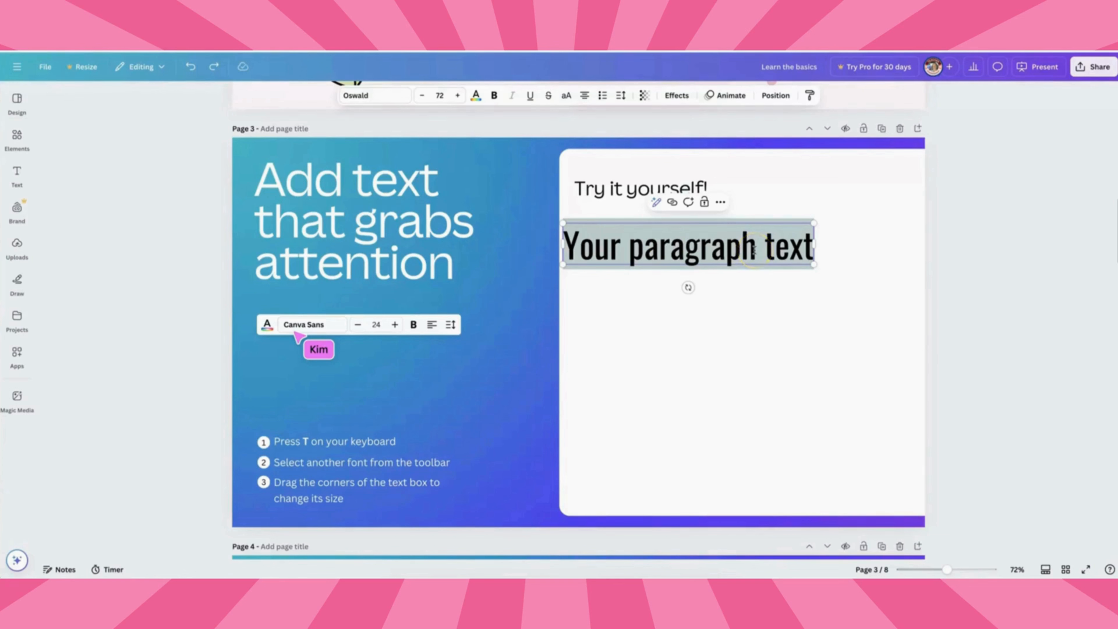
type("Add your")
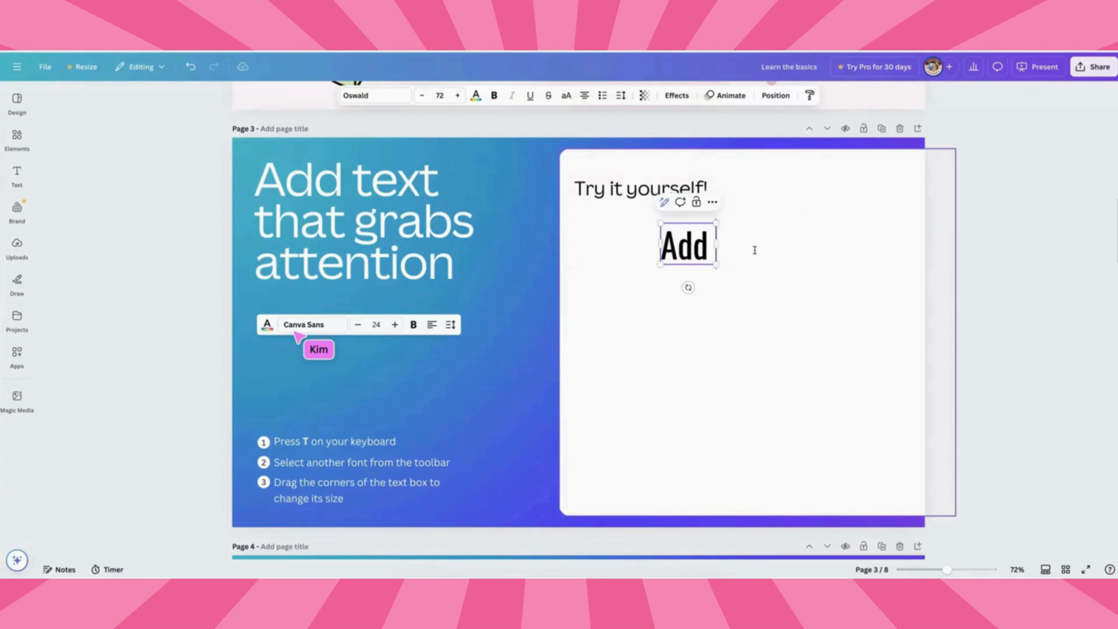
type(" own text")
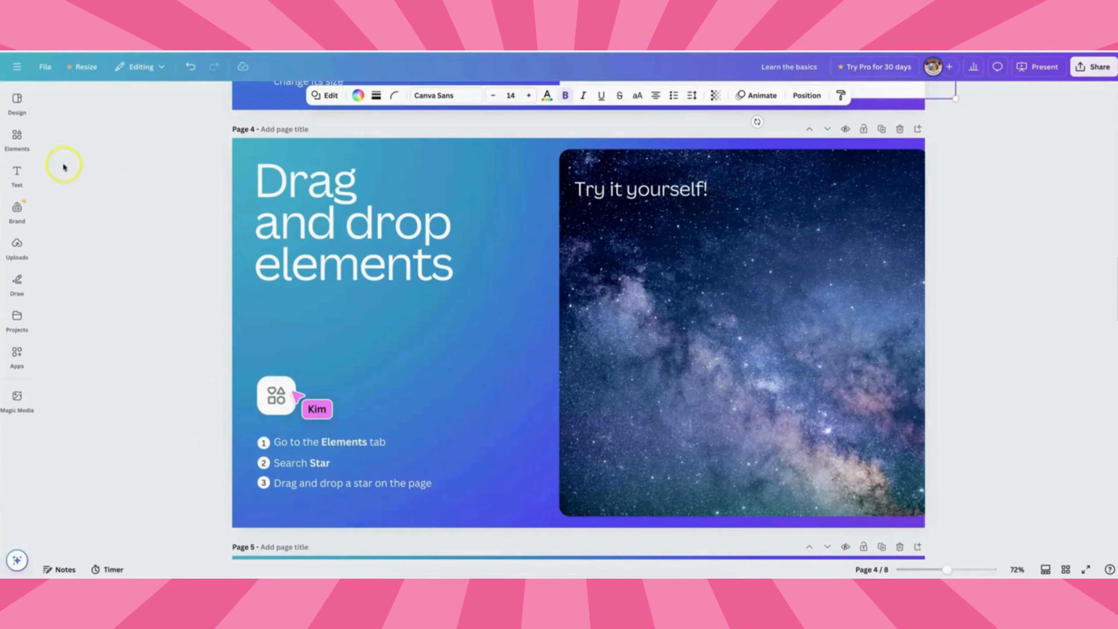
Search elements for star graphics and place a yellow sparkle star, slightly rotated, on the galaxy photo's upper right area.
left_click(18, 142)
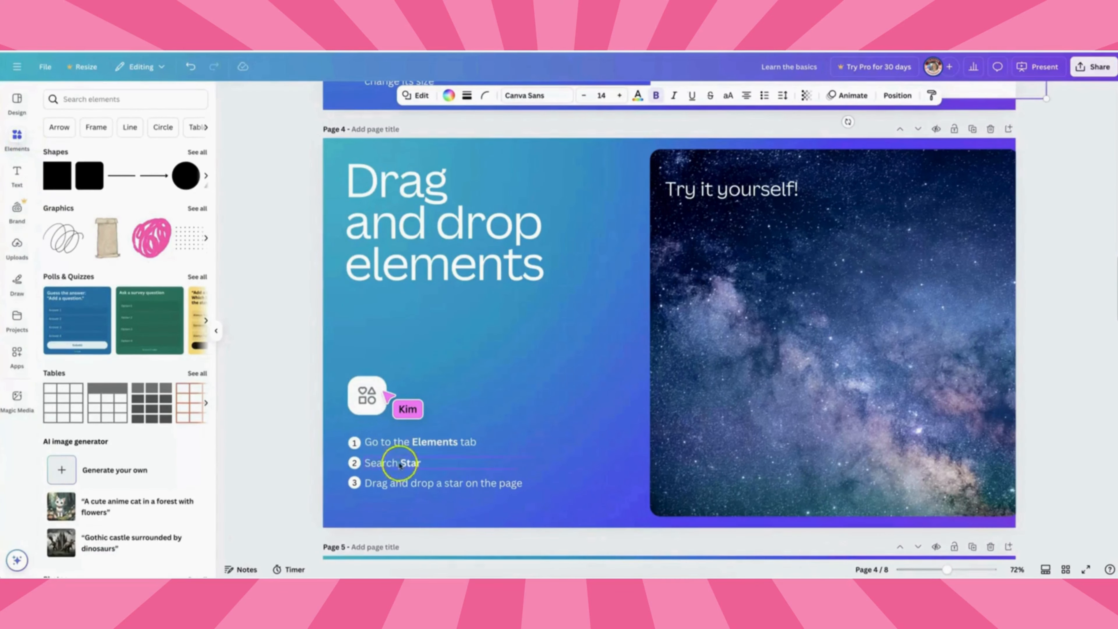
left_click(108, 99)
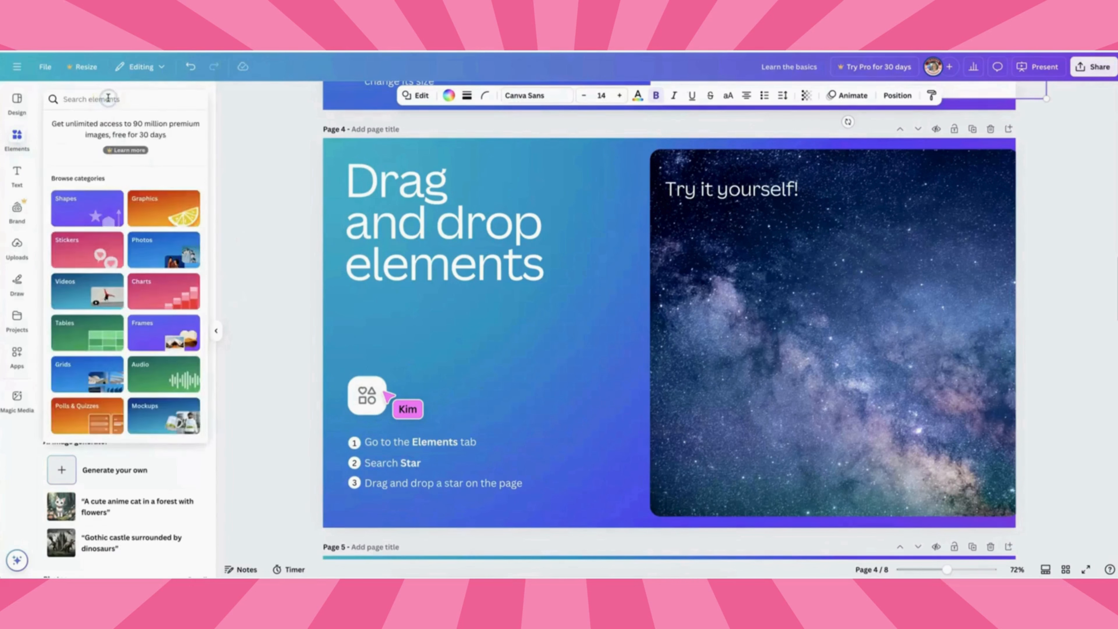
type("star")
key("Return")
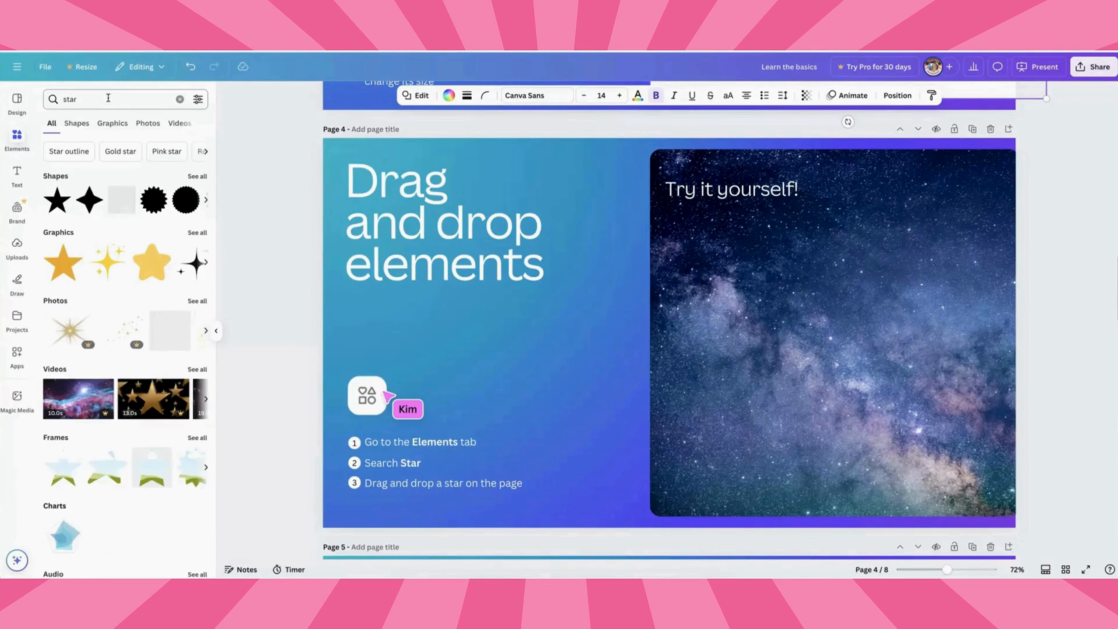
left_click(74, 101)
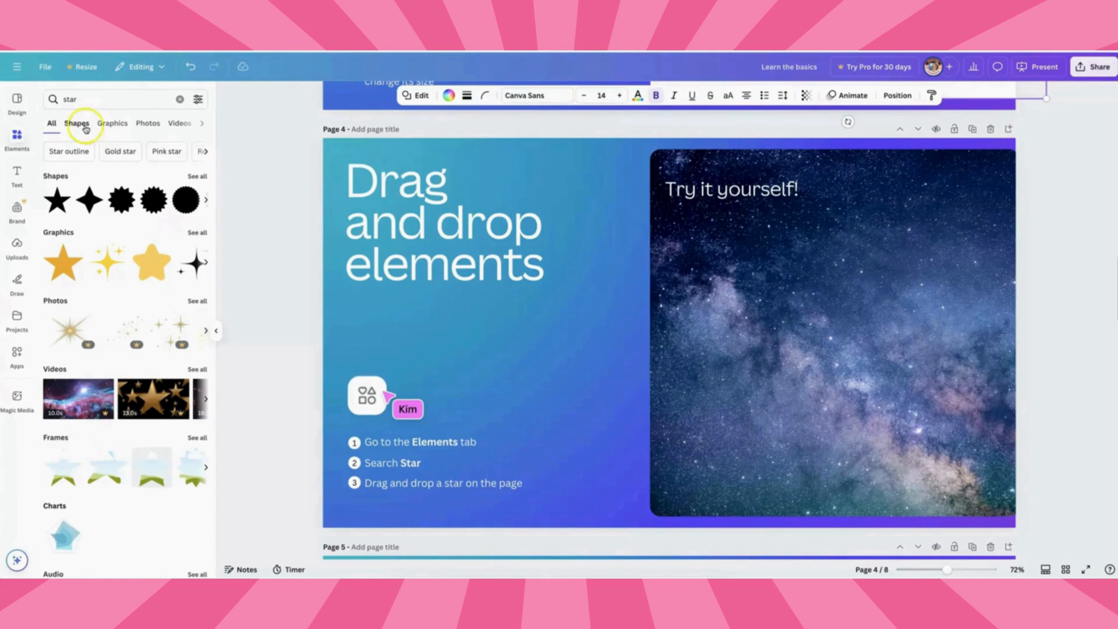
left_click(115, 128)
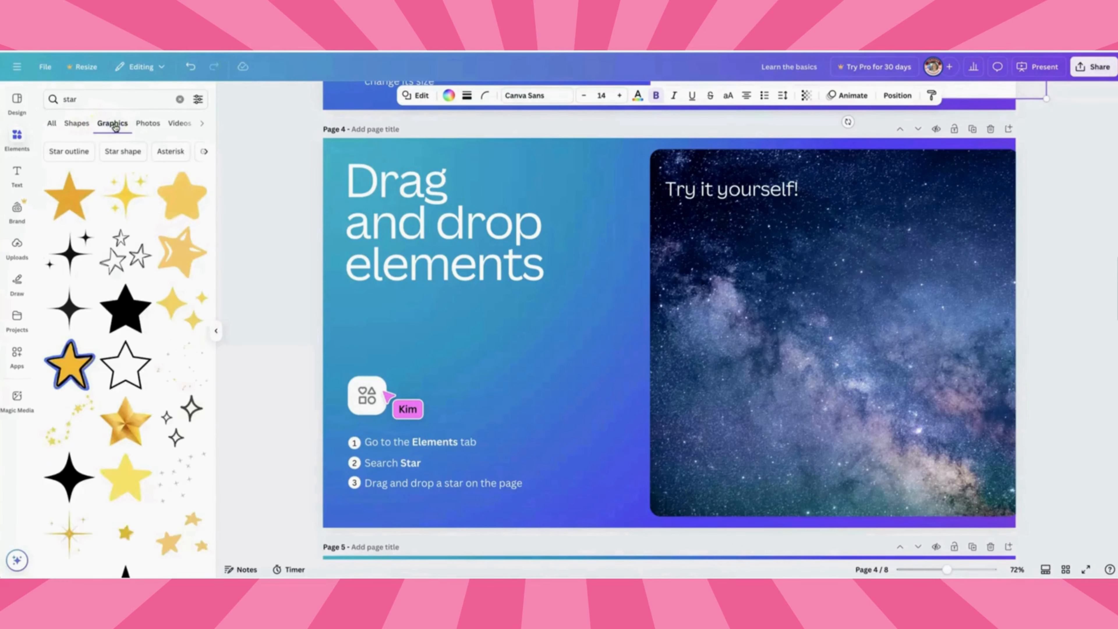
left_click_drag(100, 178, 810, 248)
left_click_drag(880, 230, 956, 210)
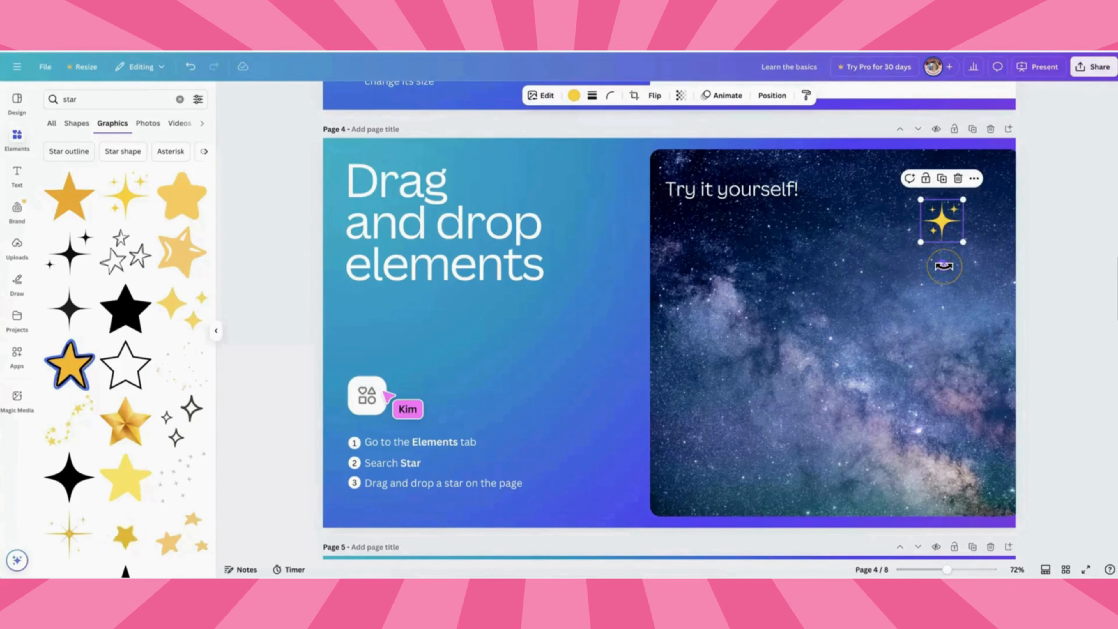
left_click_drag(944, 266, 934, 265)
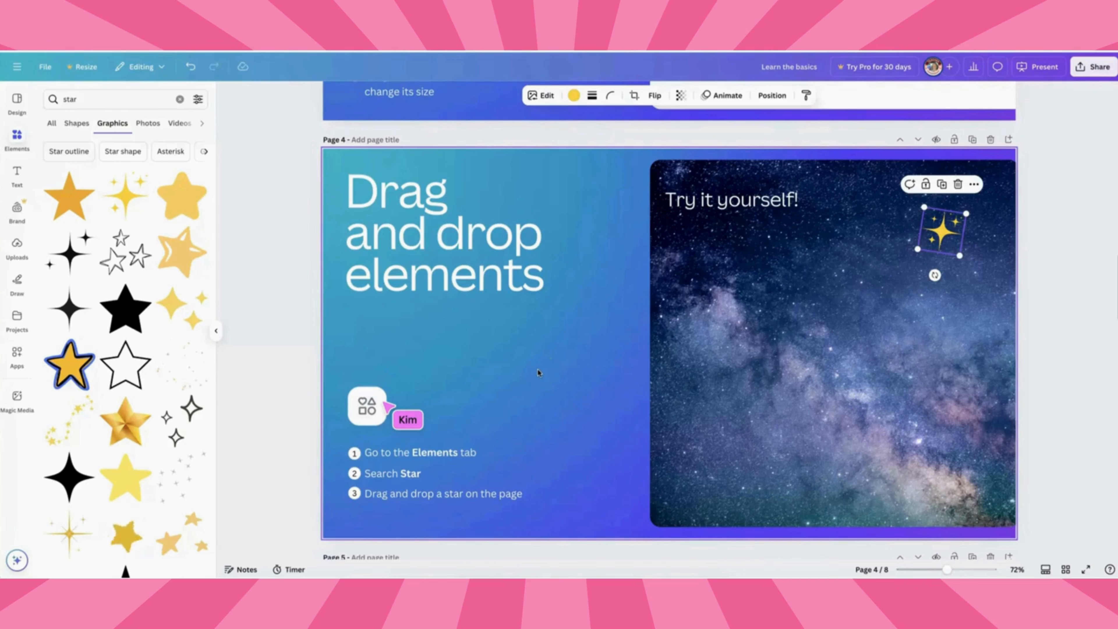
Recolor the grey cube's faces on page 5 with dark blue, a blue gradient and a light blue photo color.
scroll(538, 373, "down", 10)
left_click(216, 330)
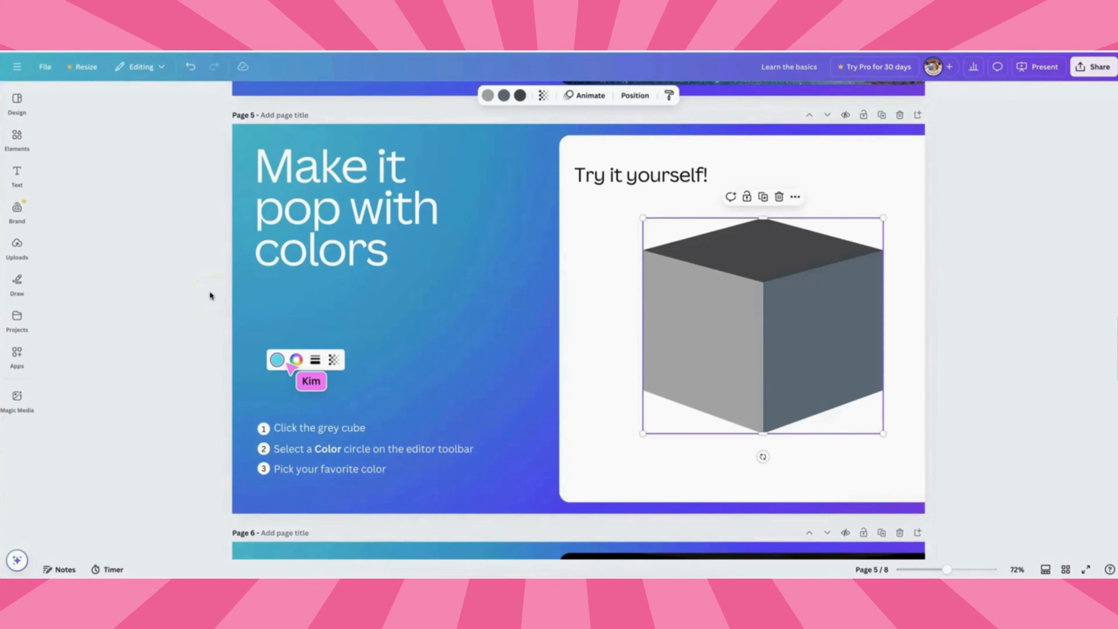
left_click(721, 312)
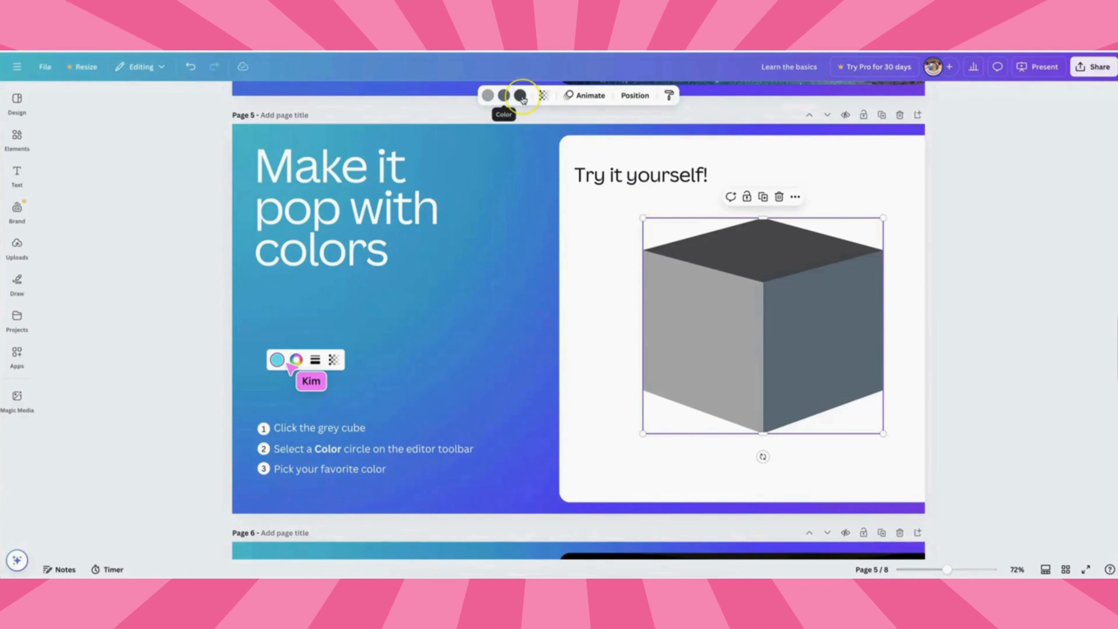
left_click(488, 95)
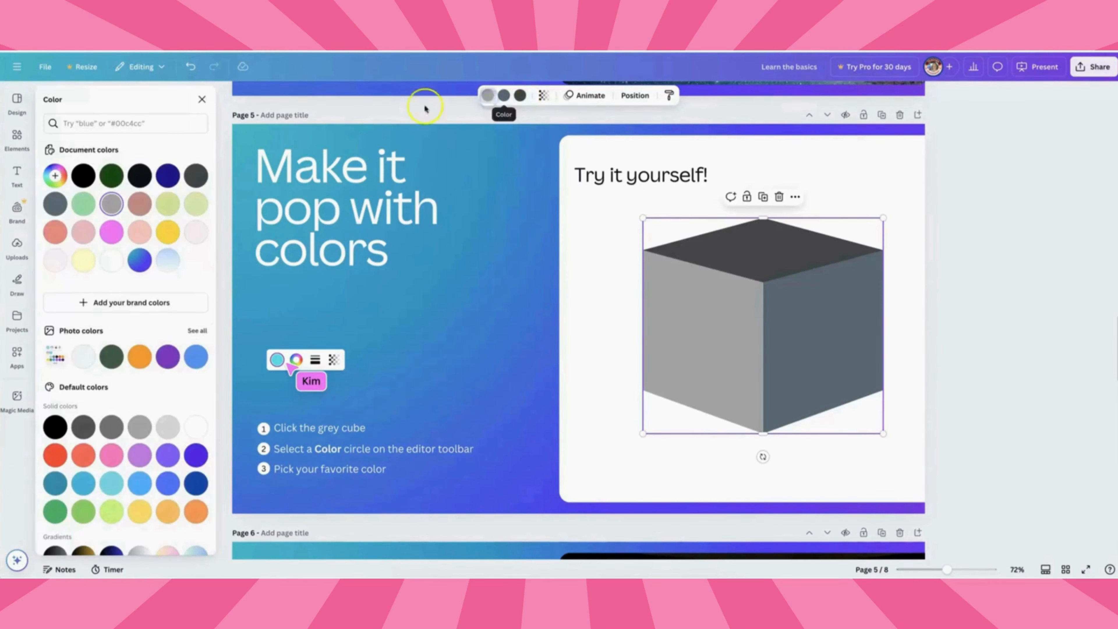
left_click(168, 176)
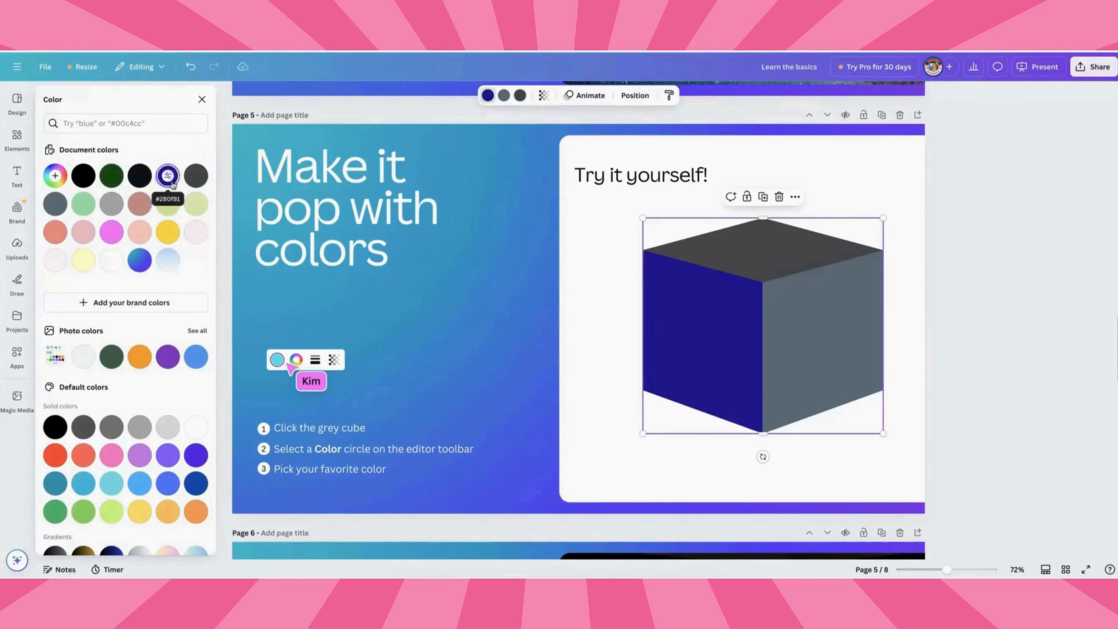
left_click(504, 95)
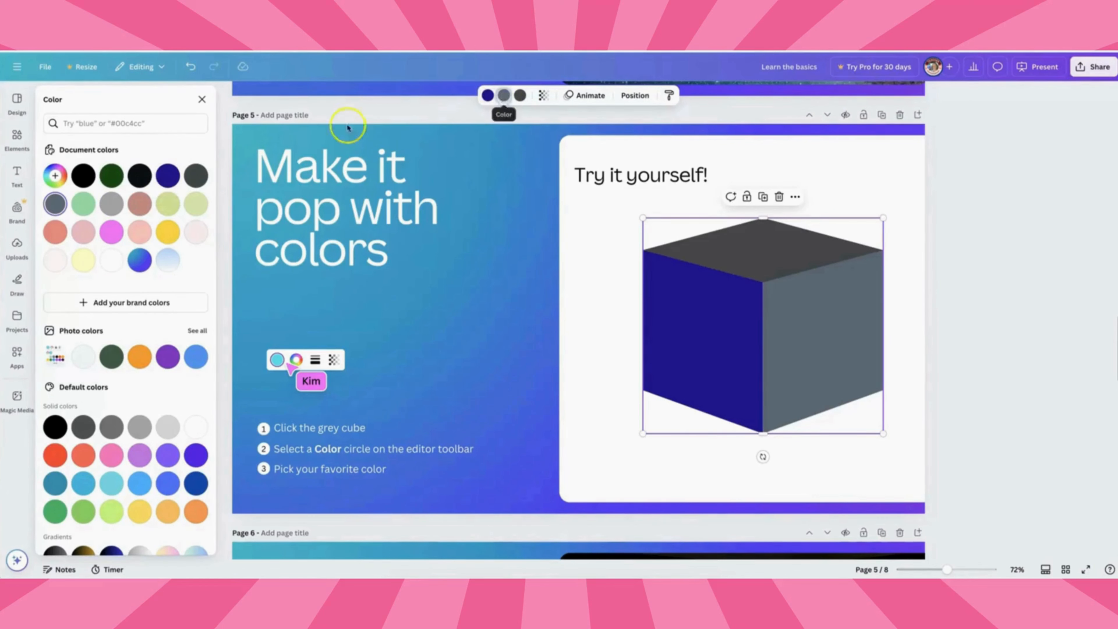
left_click(140, 260)
left_click(520, 95)
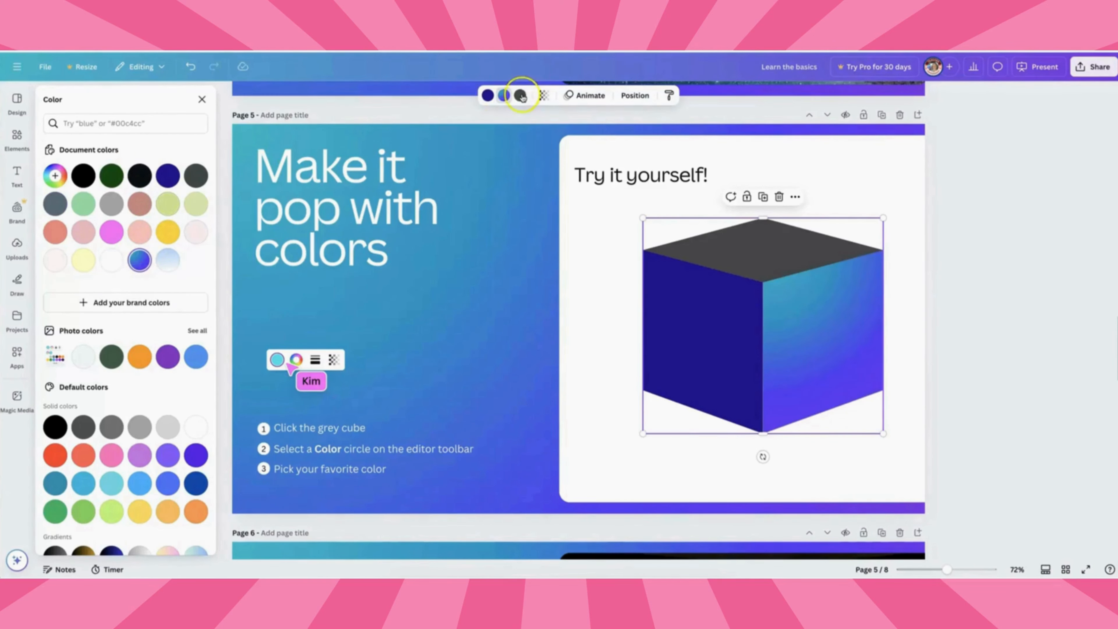
left_click(196, 358)
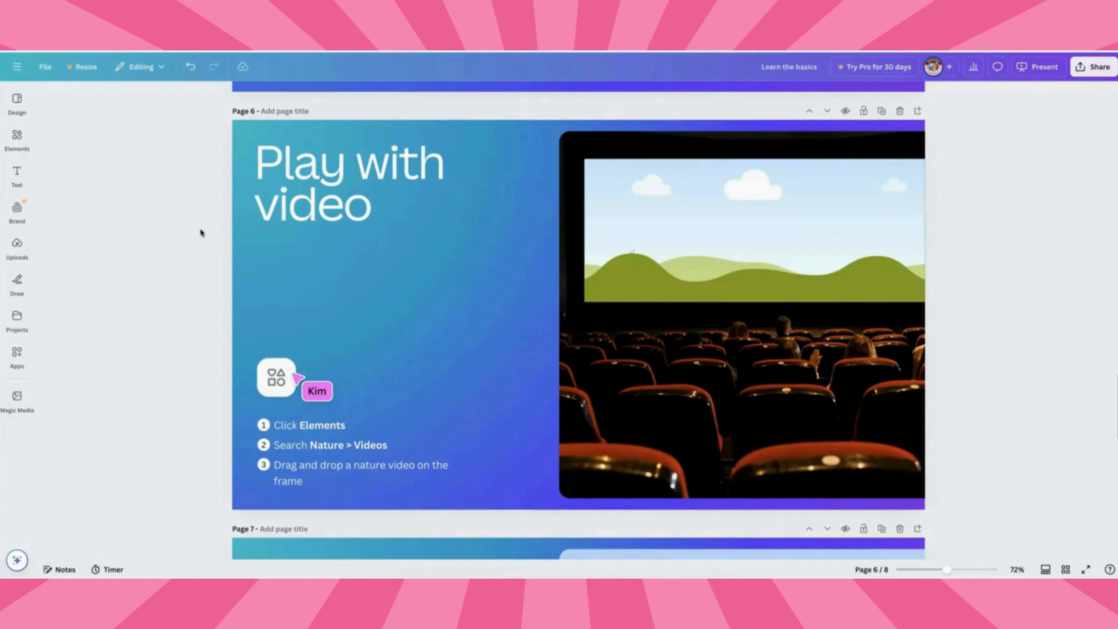
Search elements for nature videos, place the bee-on-flower video into the cinema screen frame, and reposition it inside the frame.
left_click(17, 138)
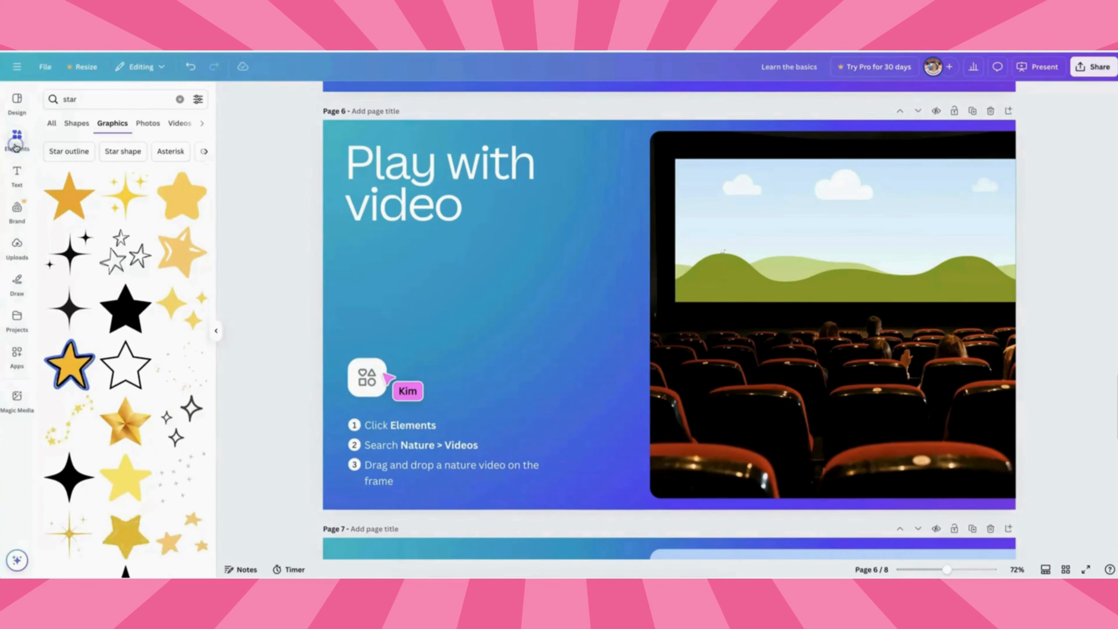
double_click(84, 99)
type("nature")
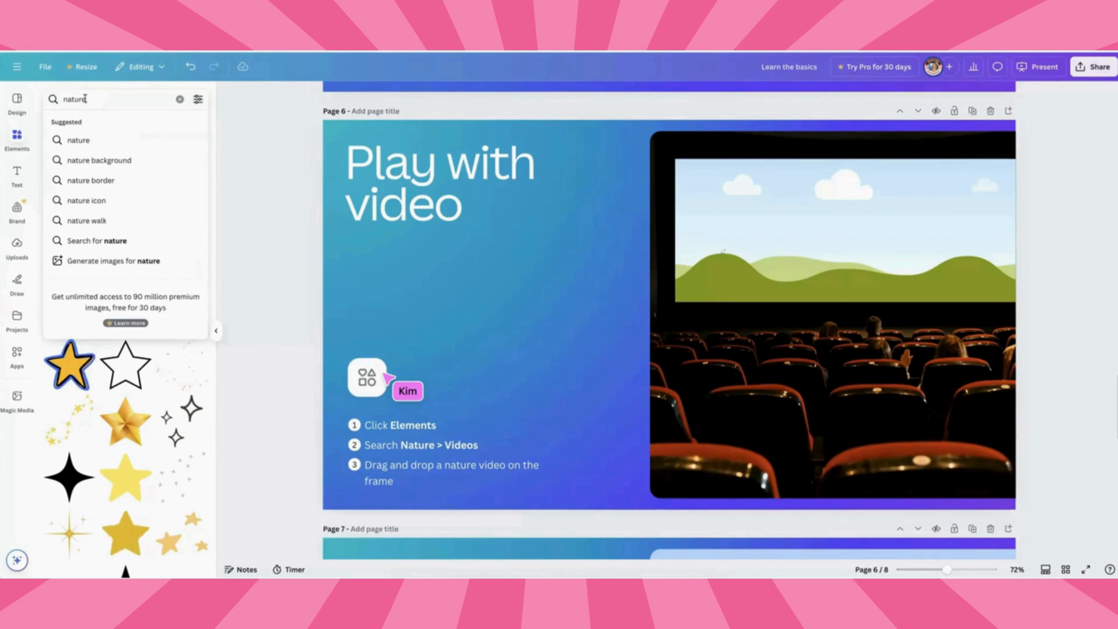
key("Return")
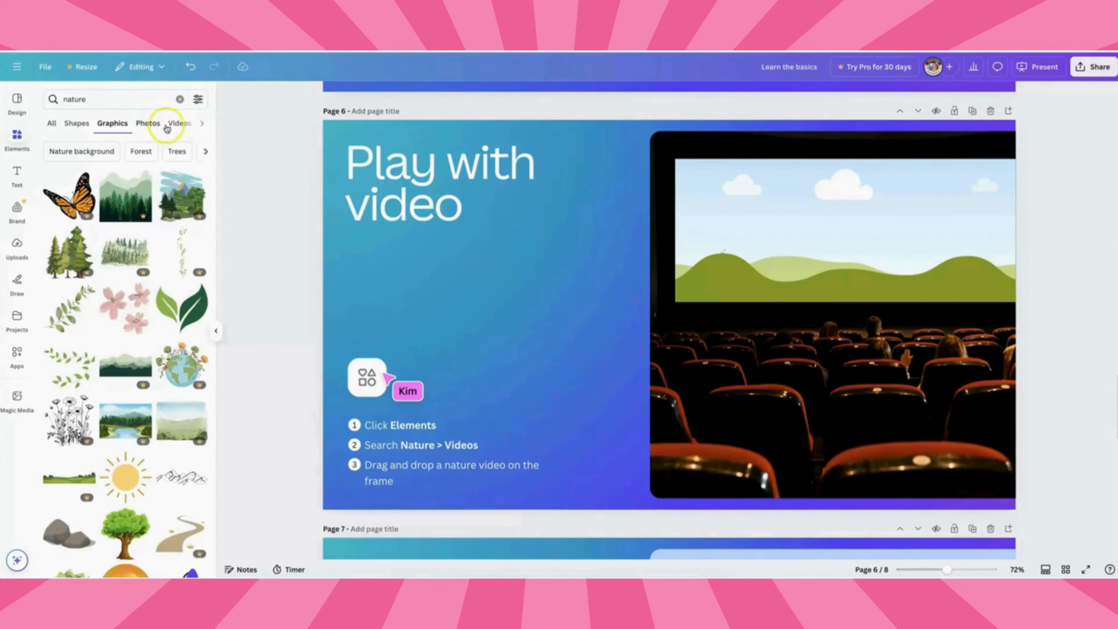
left_click(173, 123)
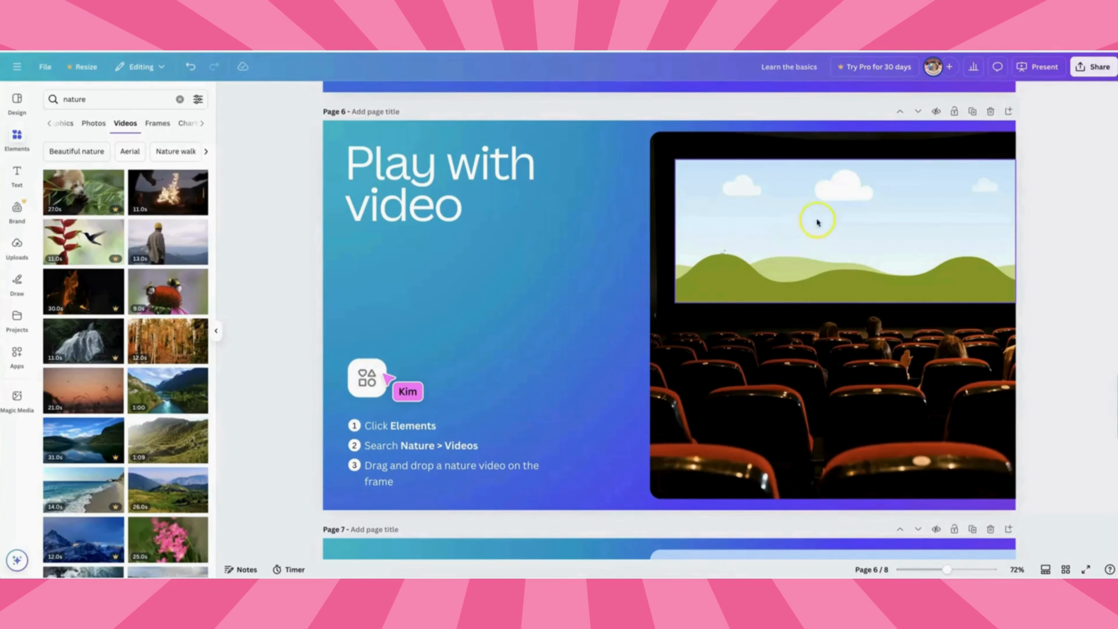
scroll(869, 254, "down", 1)
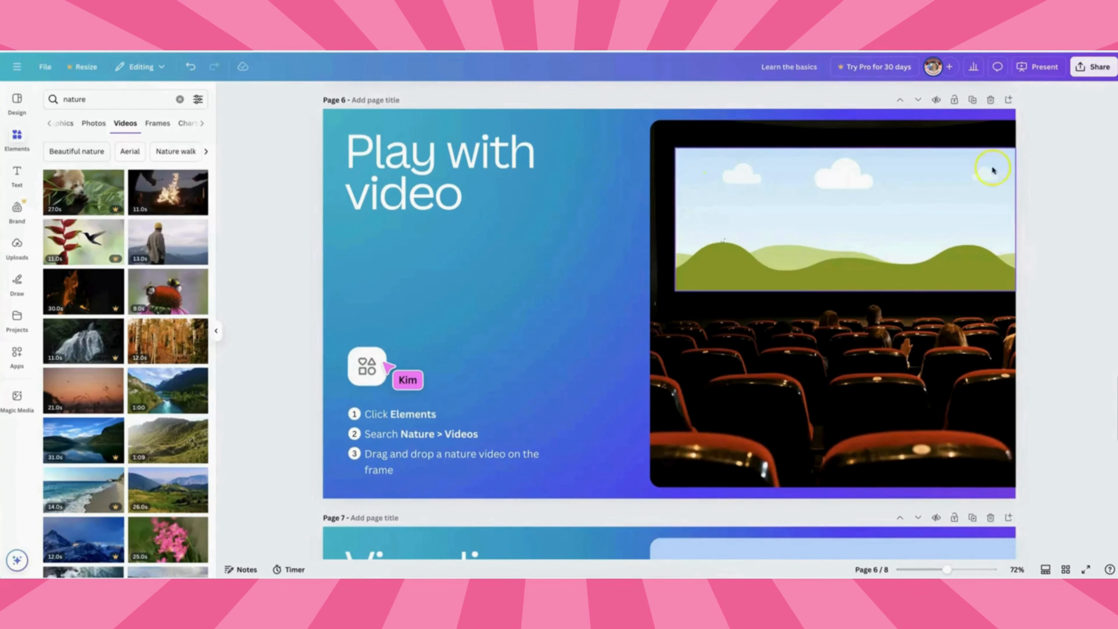
left_click_drag(168, 292, 696, 200)
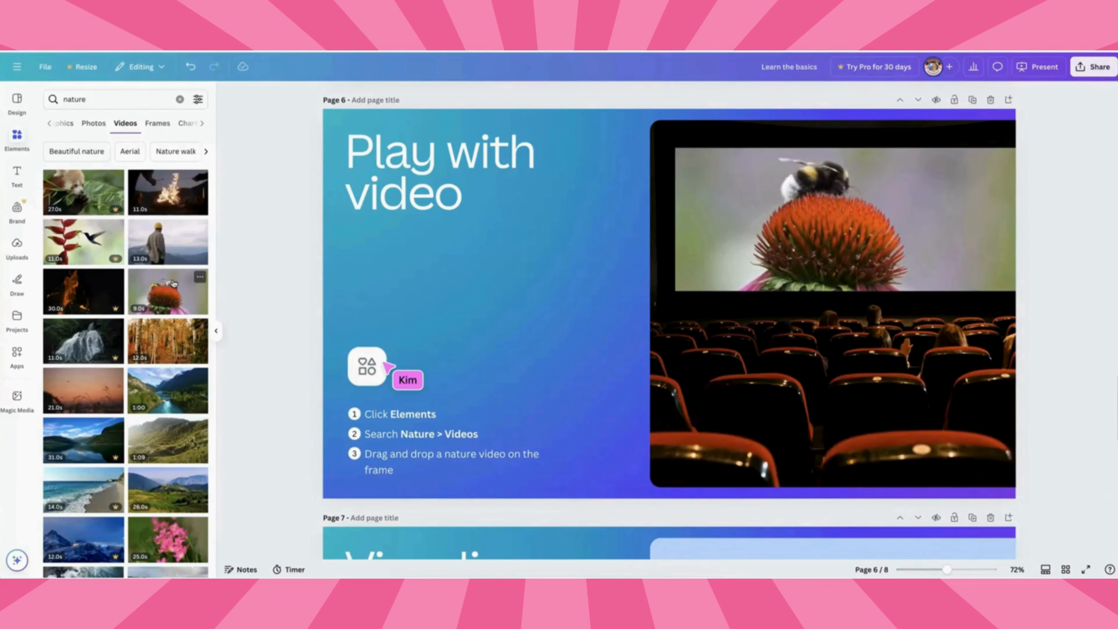
double_click(720, 215)
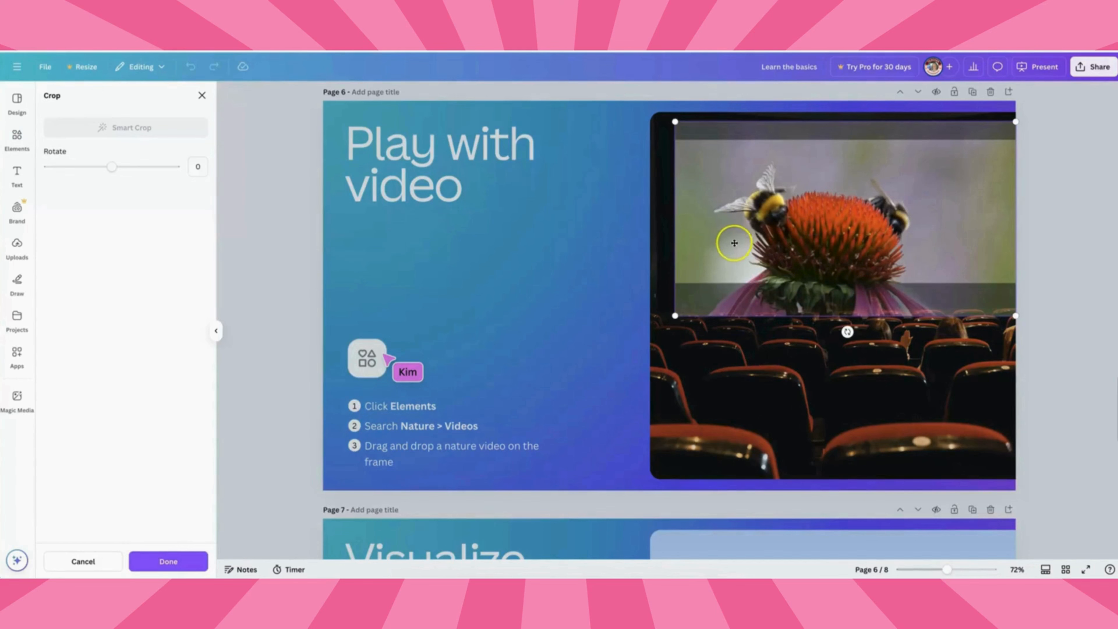
mouse_move(731, 242)
left_mouse_down()
mouse_move(734, 196)
mouse_move(732, 243)
mouse_move(734, 221)
left_mouse_up()
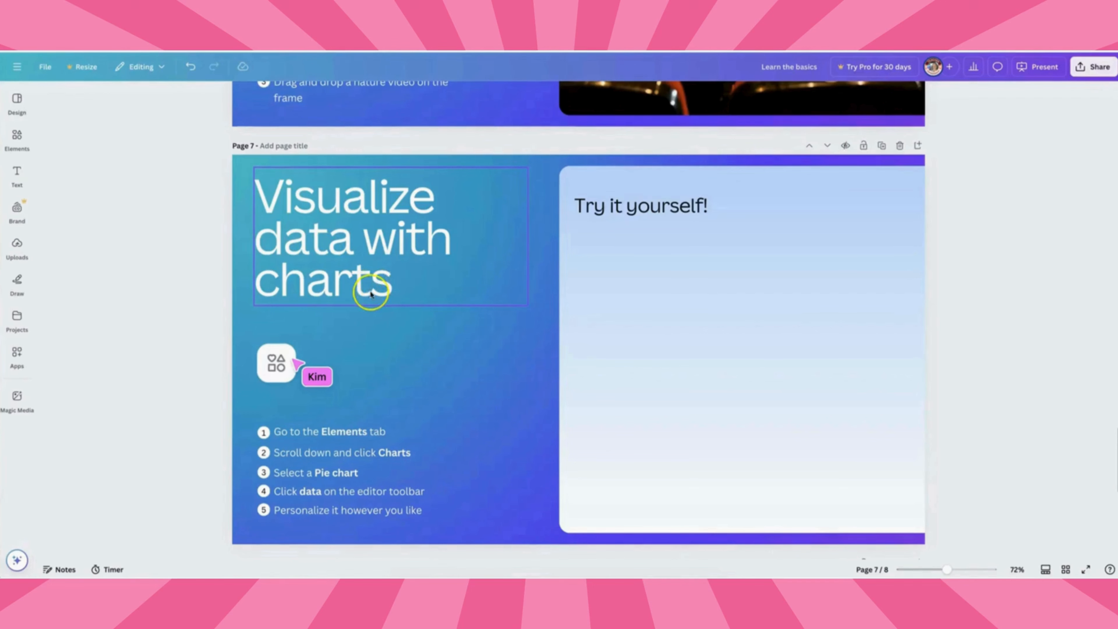
Clear the element search, open Charts, and add a pie chart to the page 7 practice area.
left_click(17, 137)
left_click(18, 139)
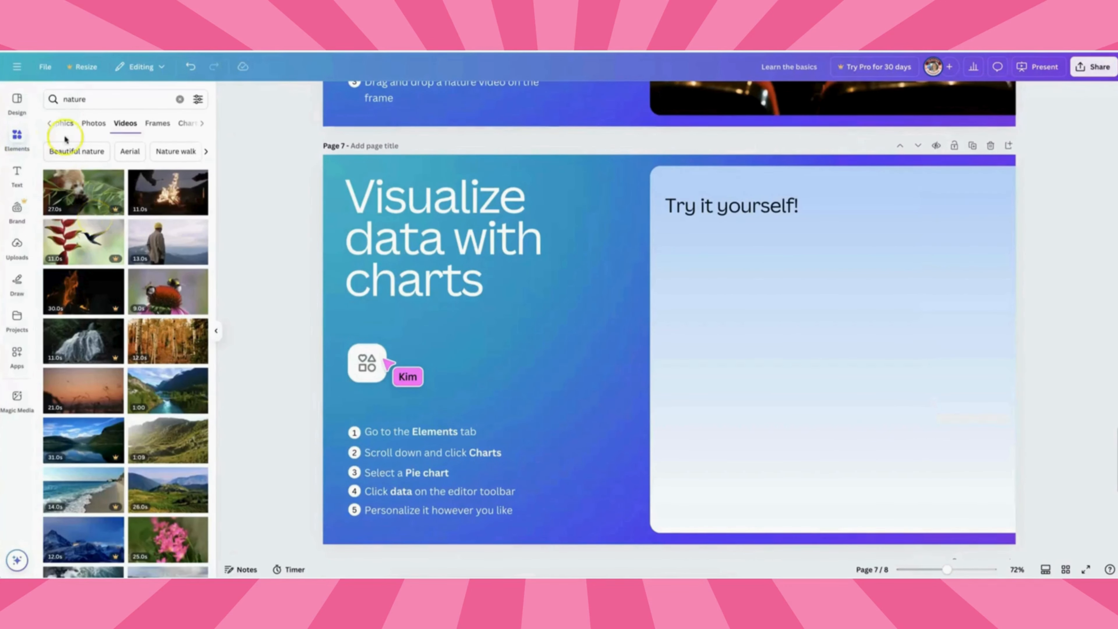
left_click(180, 100)
left_click(62, 238)
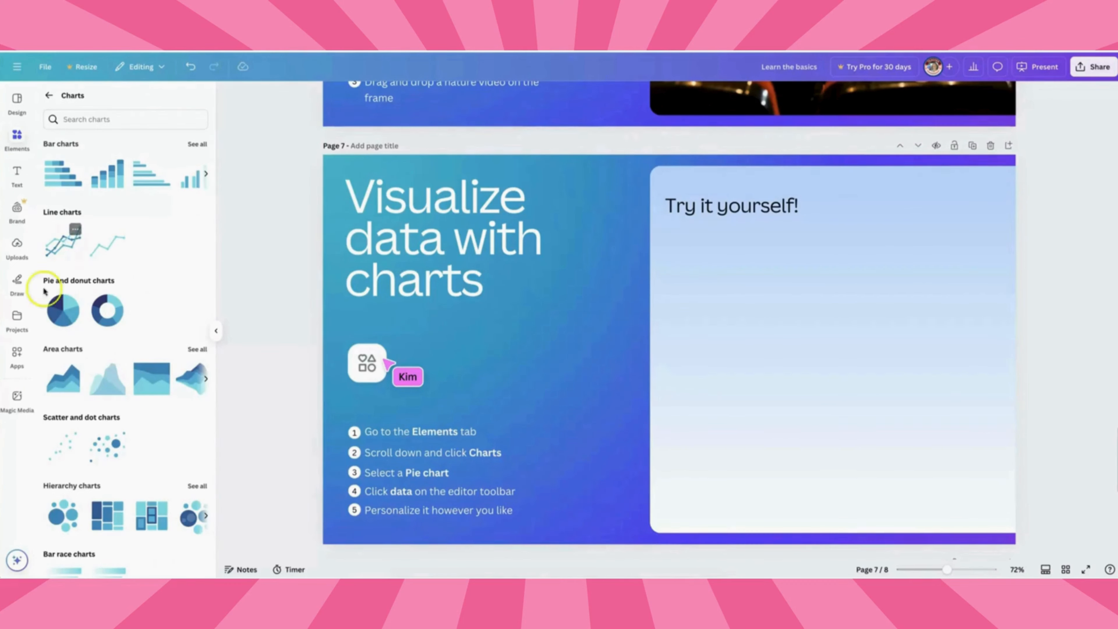
left_click(63, 310)
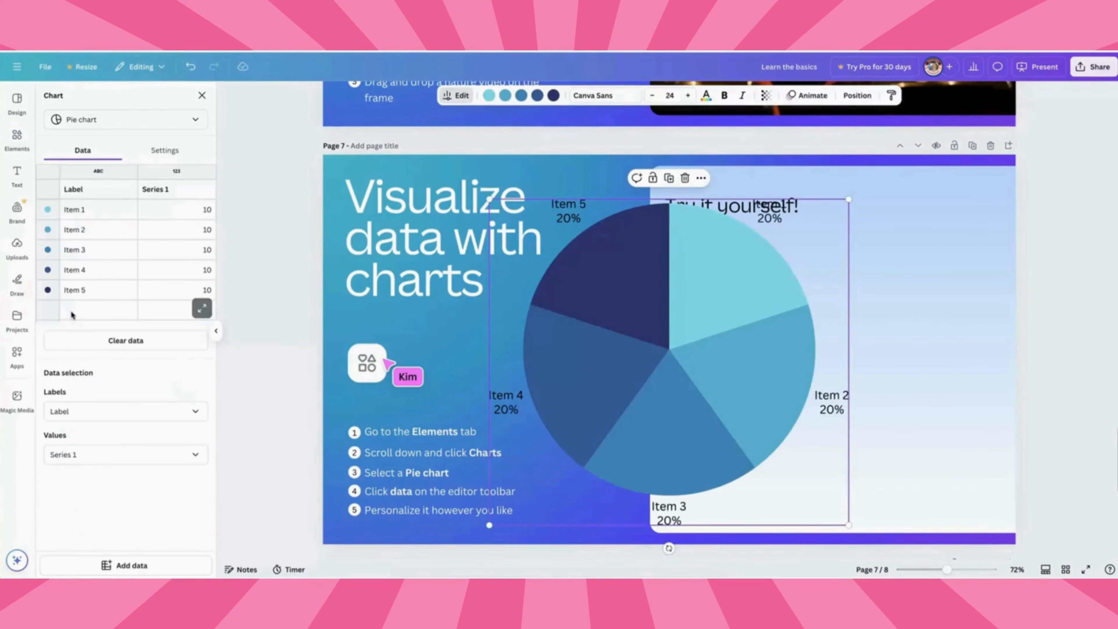
Set the pie chart's labels to use Series 1.
left_click(344, 391)
left_click(85, 411)
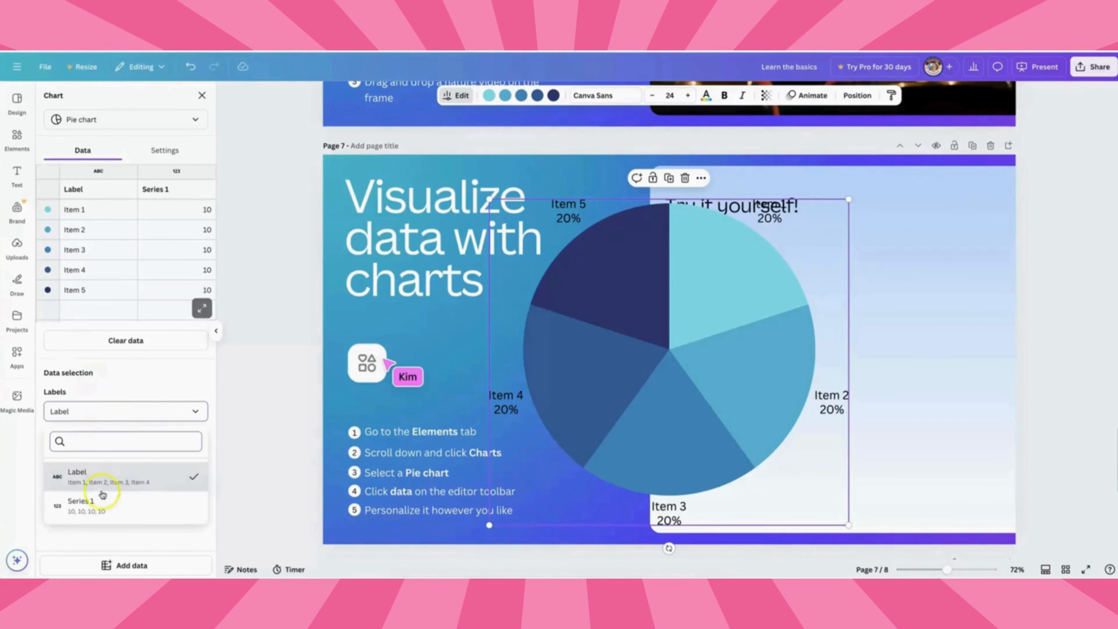
left_click(182, 497)
Change the chart data so Item 1 is 40 and Item 2 is 5.
left_click(73, 210)
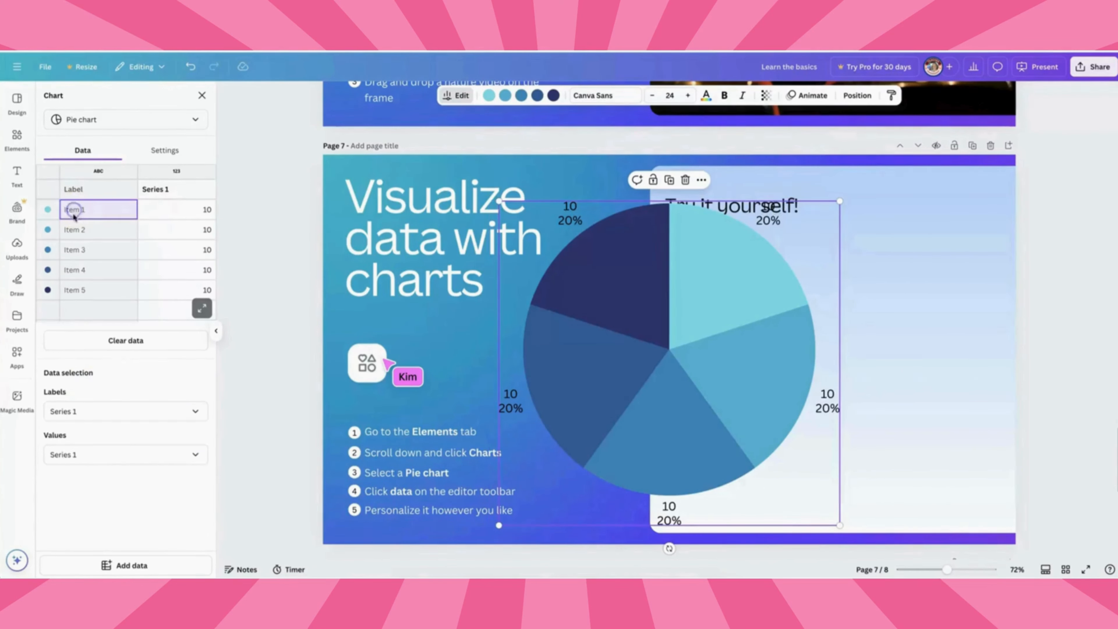
left_click(191, 209)
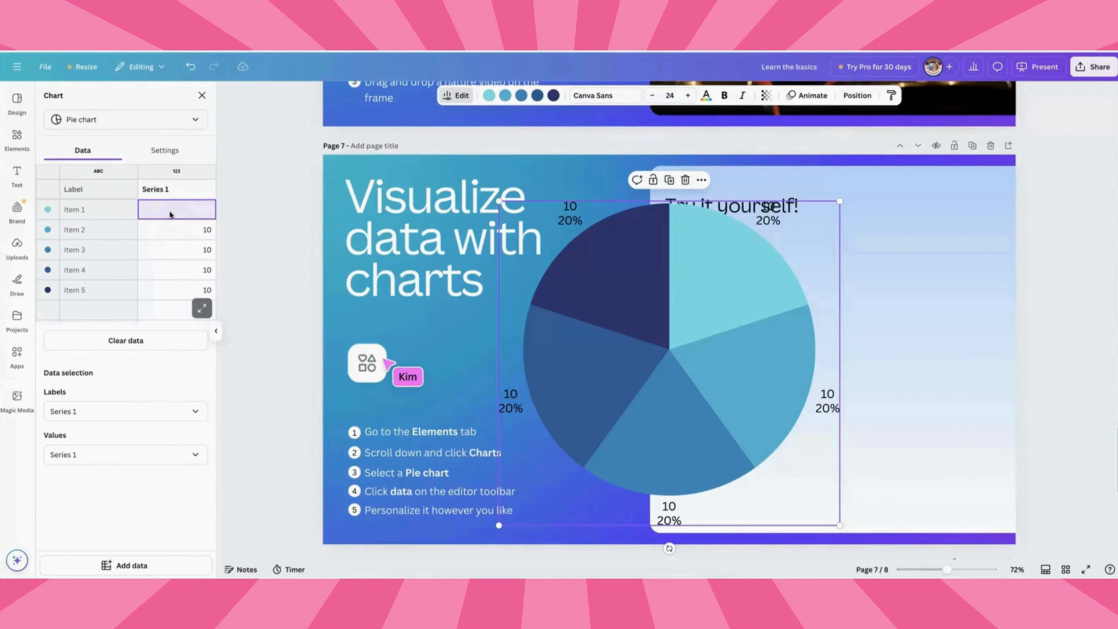
left_click(209, 274)
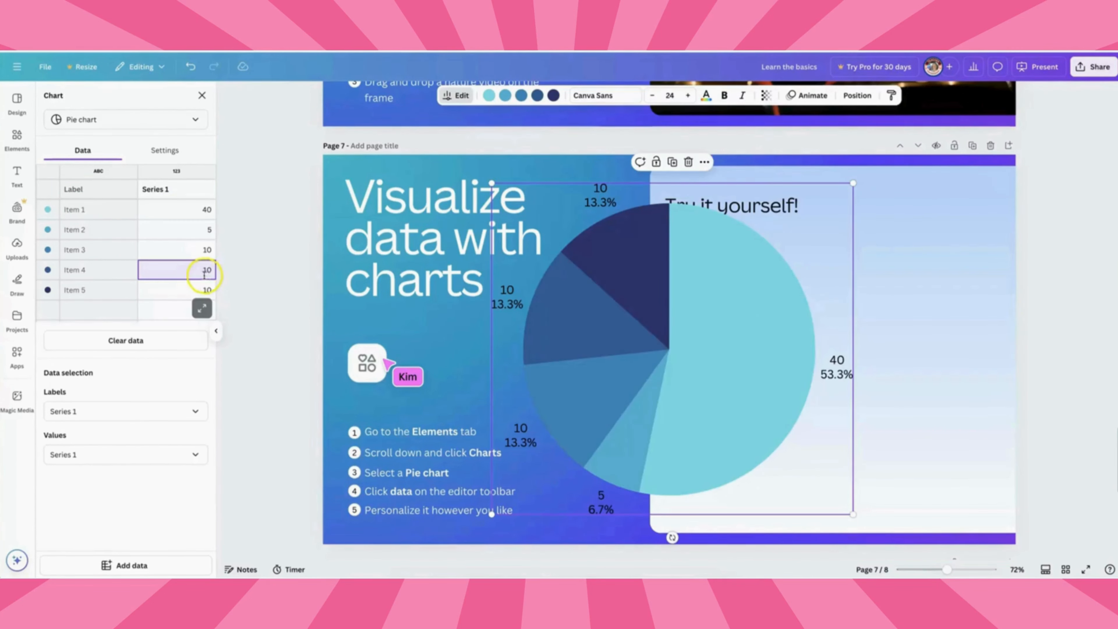
mouse_move(706, 250)
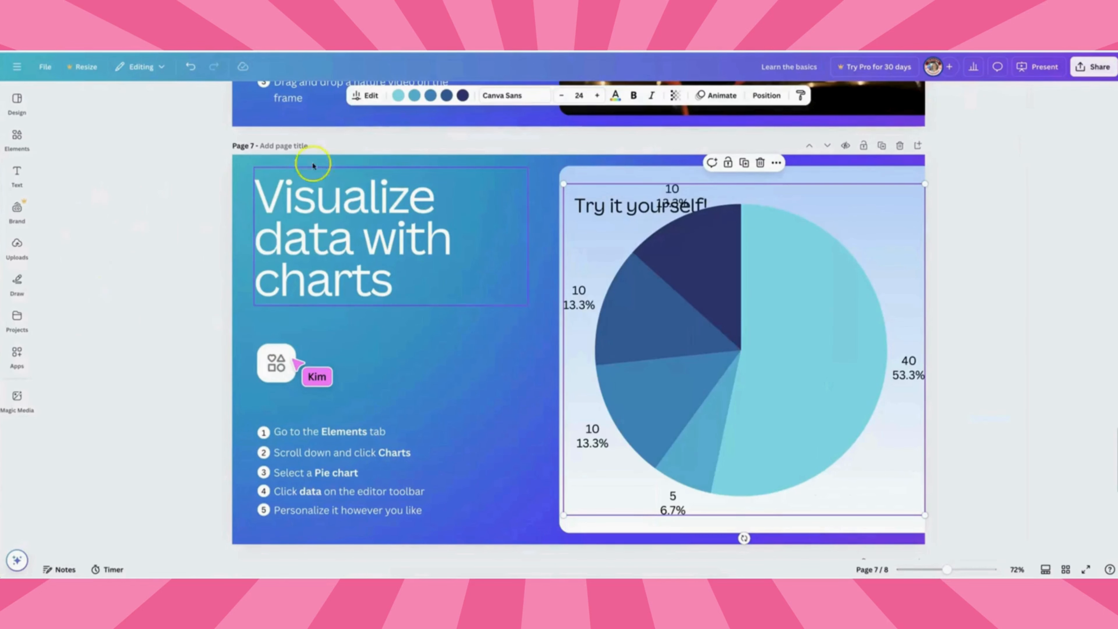
Open the chart's data table in the expanded editor and close it again.
left_click(366, 96)
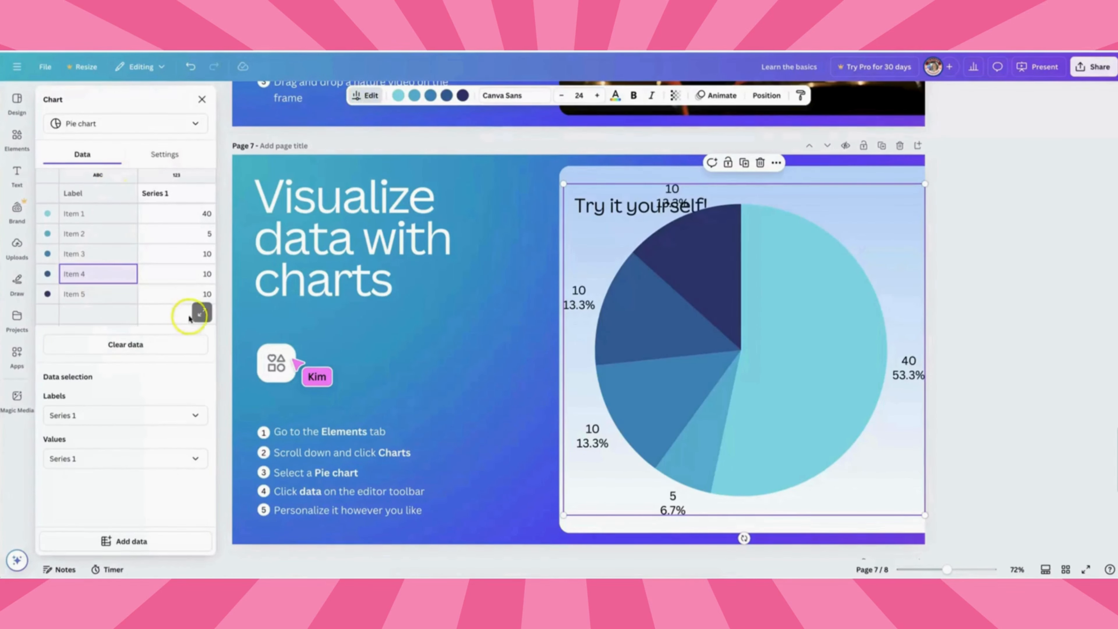
left_click(202, 312)
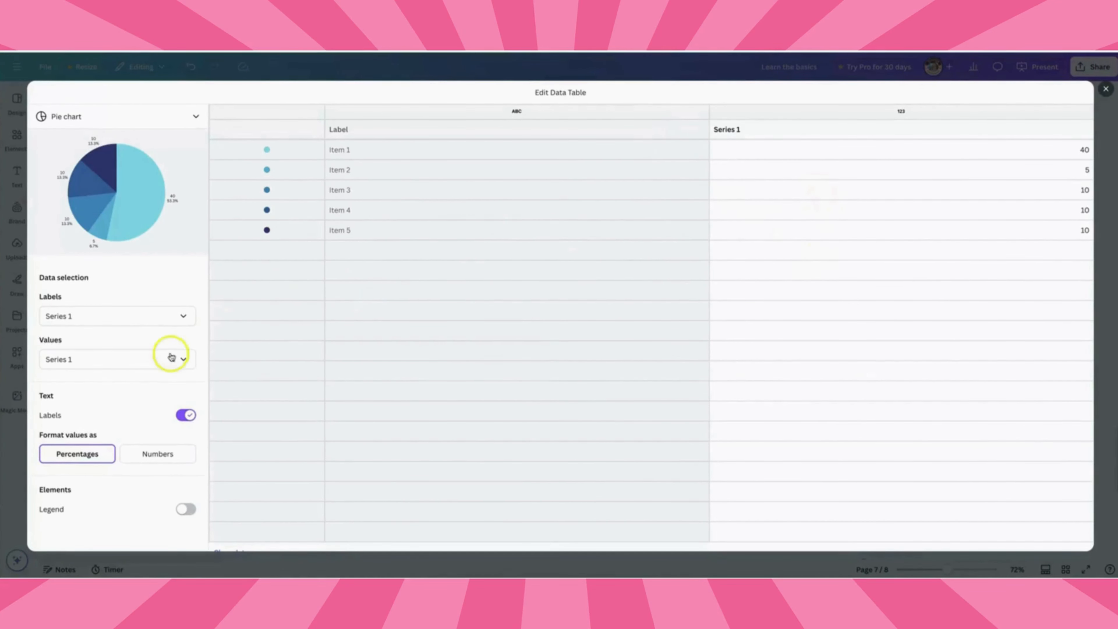
left_click(176, 116)
left_click(80, 143)
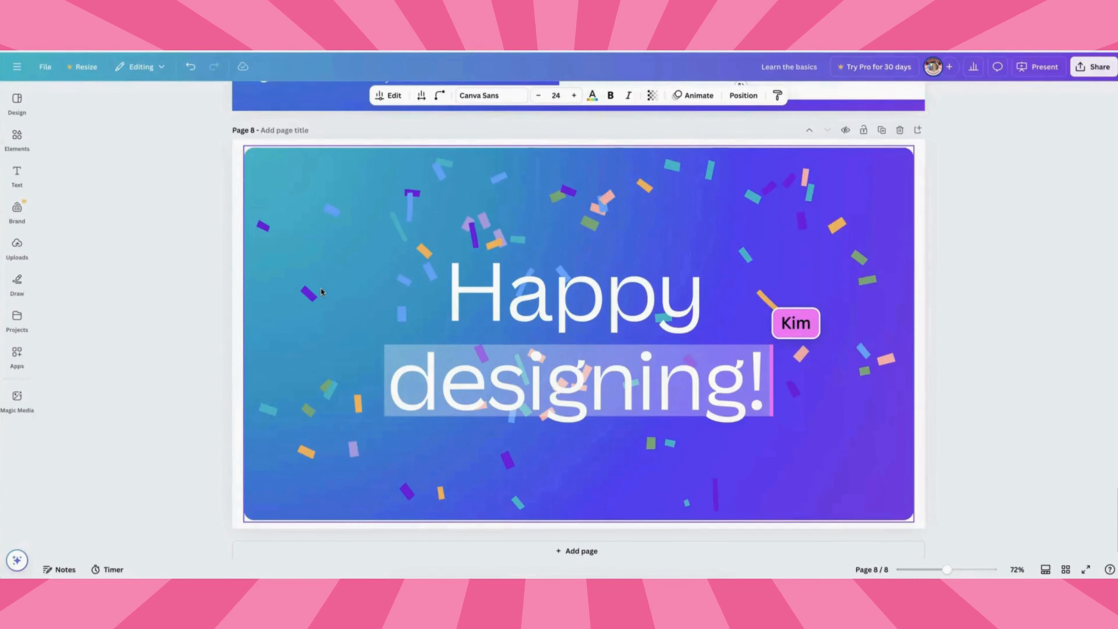
Close the design editor and return to the Canva home page.
left_click(153, 161)
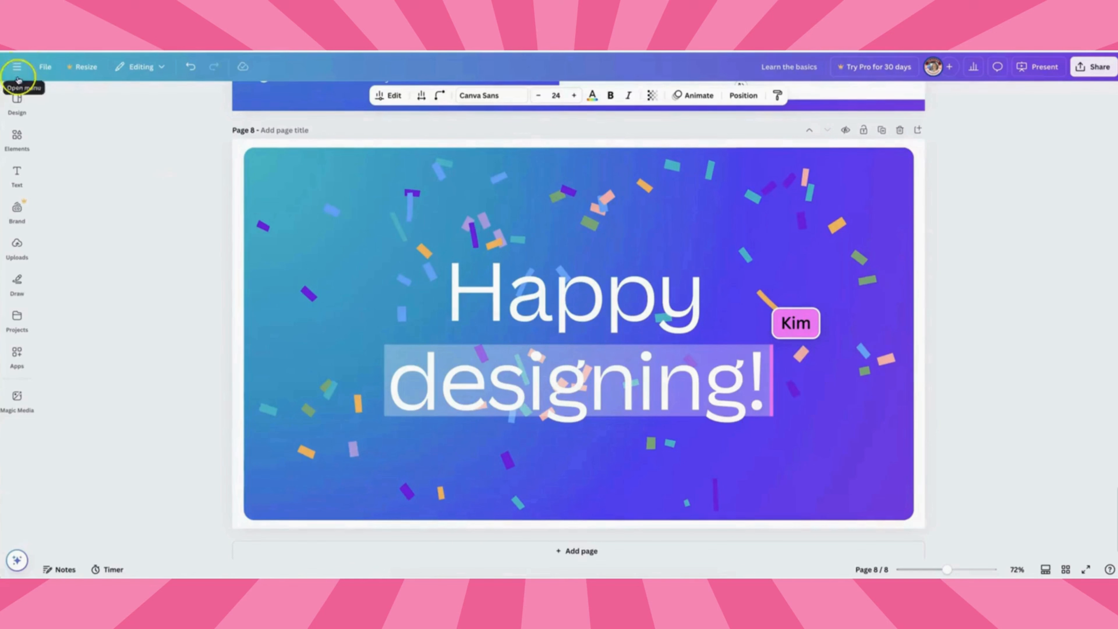
left_click(18, 67)
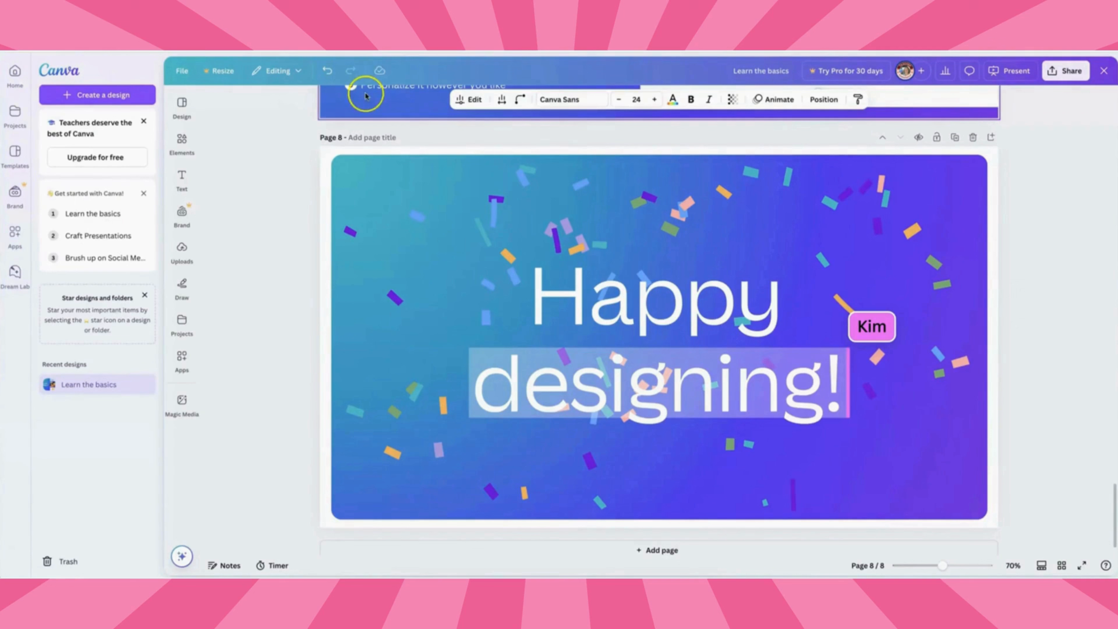
left_click(1105, 73)
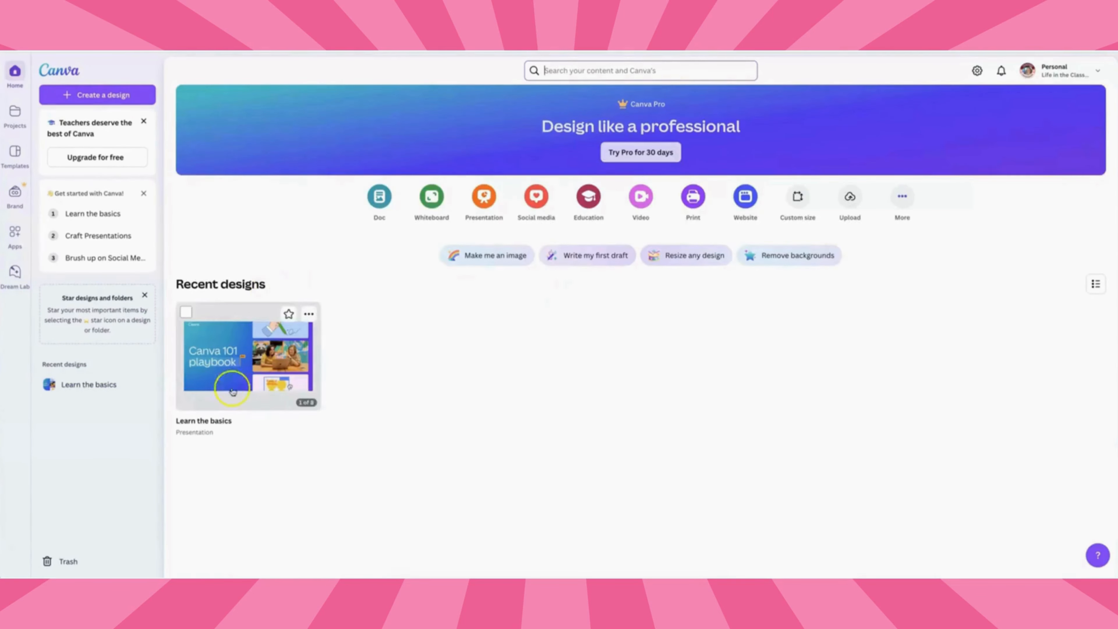